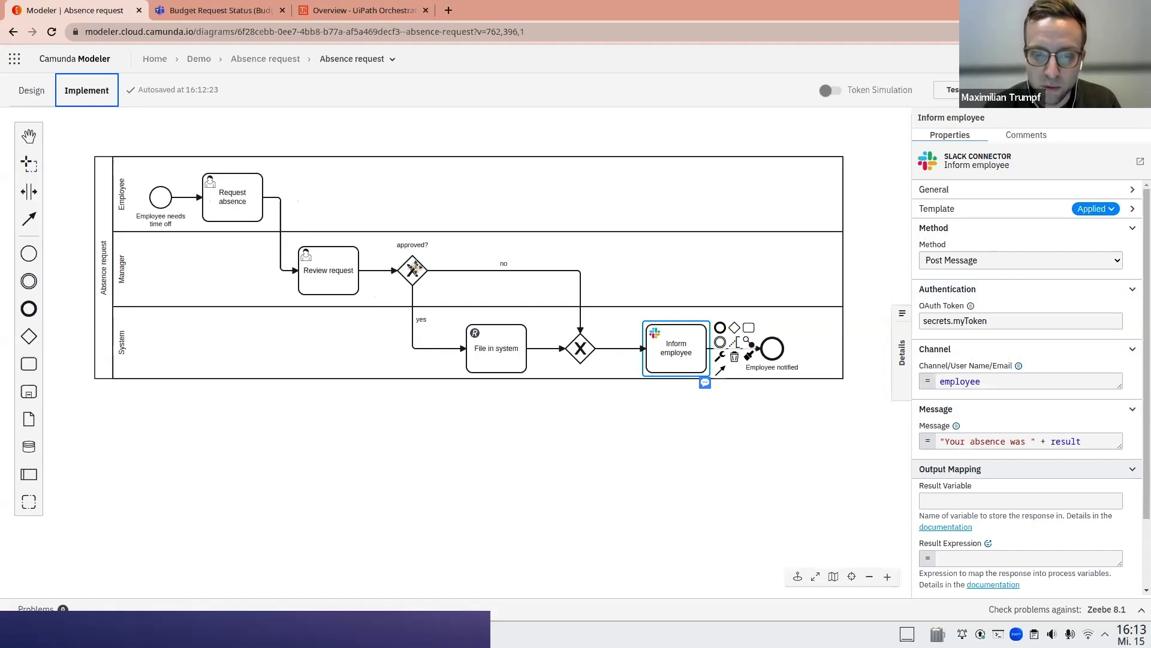
- Review the File in system REST settings and Inform employee task, then maximize the Slides presentation
{"action": "left_click", "coordinate": [479, 346]}
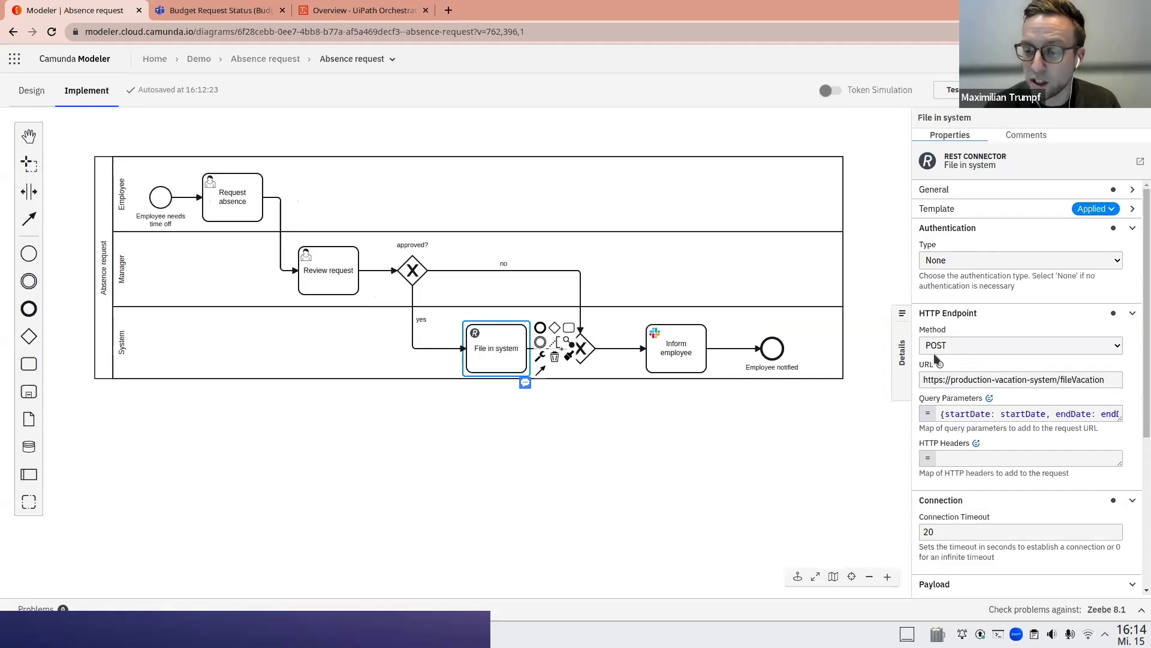
{"action": "left_click", "coordinate": [945, 413]}
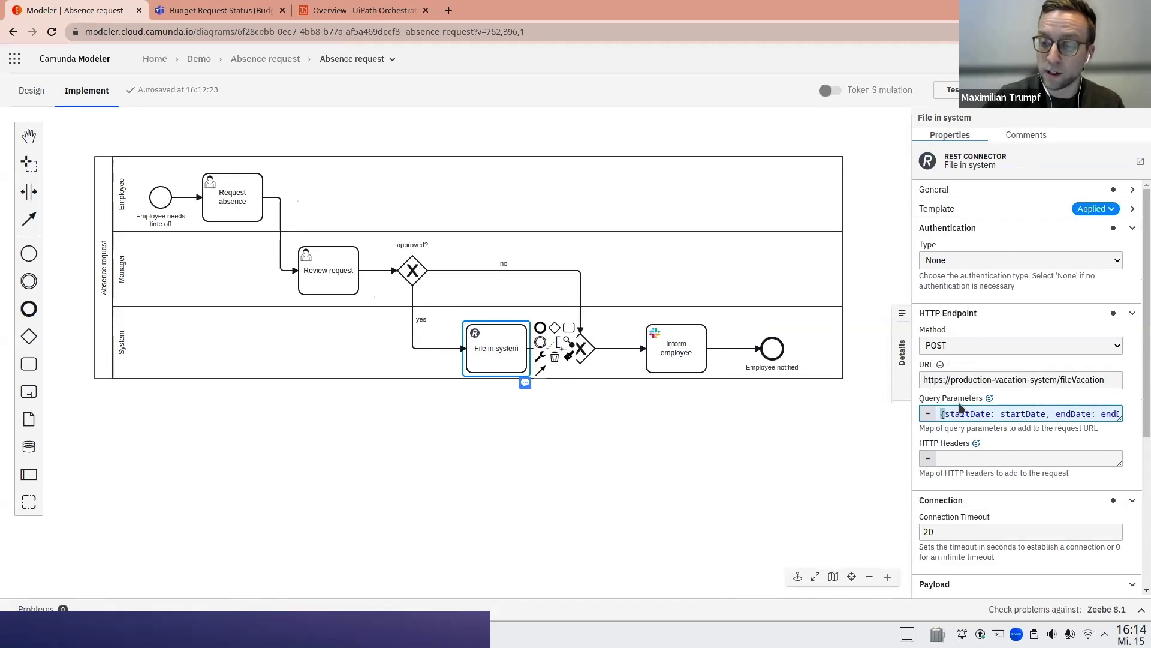
{"action": "left_click", "coordinate": [965, 379]}
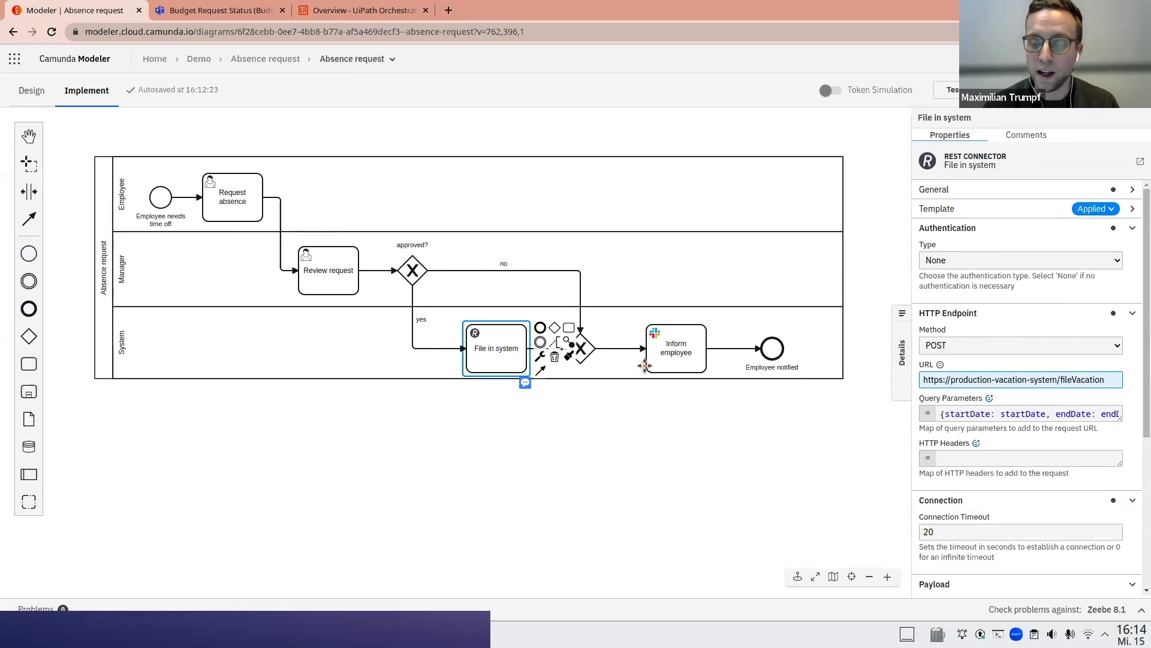
{"action": "left_click", "coordinate": [669, 334]}
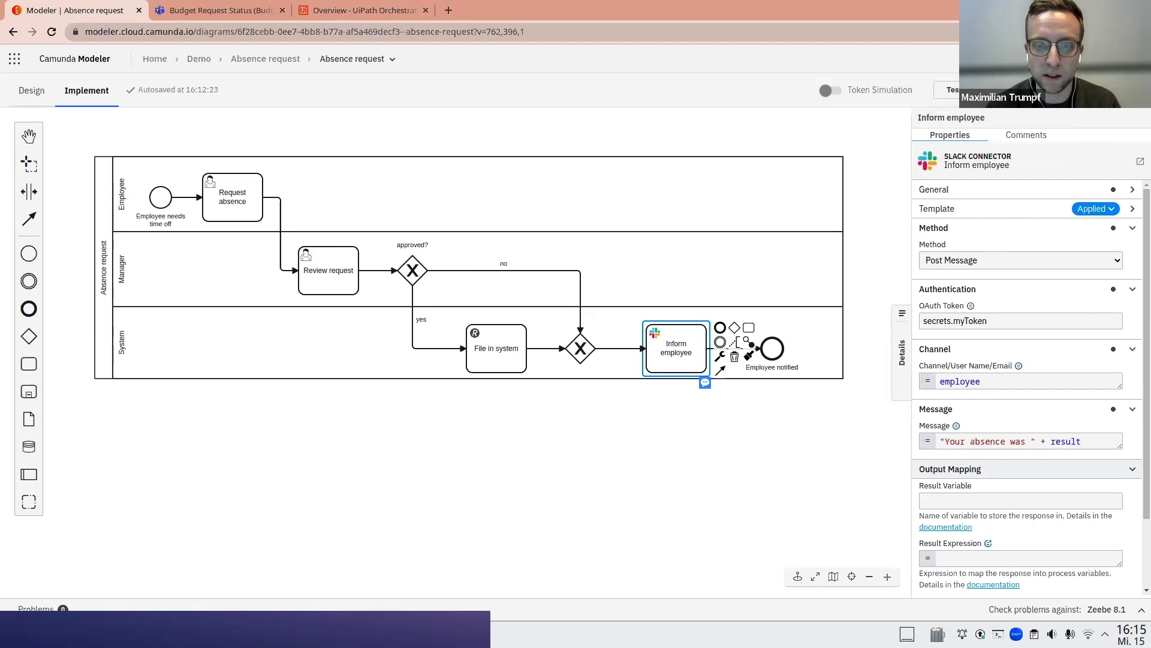
{"action": "key", "text": "alt+Tab"}
{"action": "double_click", "coordinate": [436, 181]}
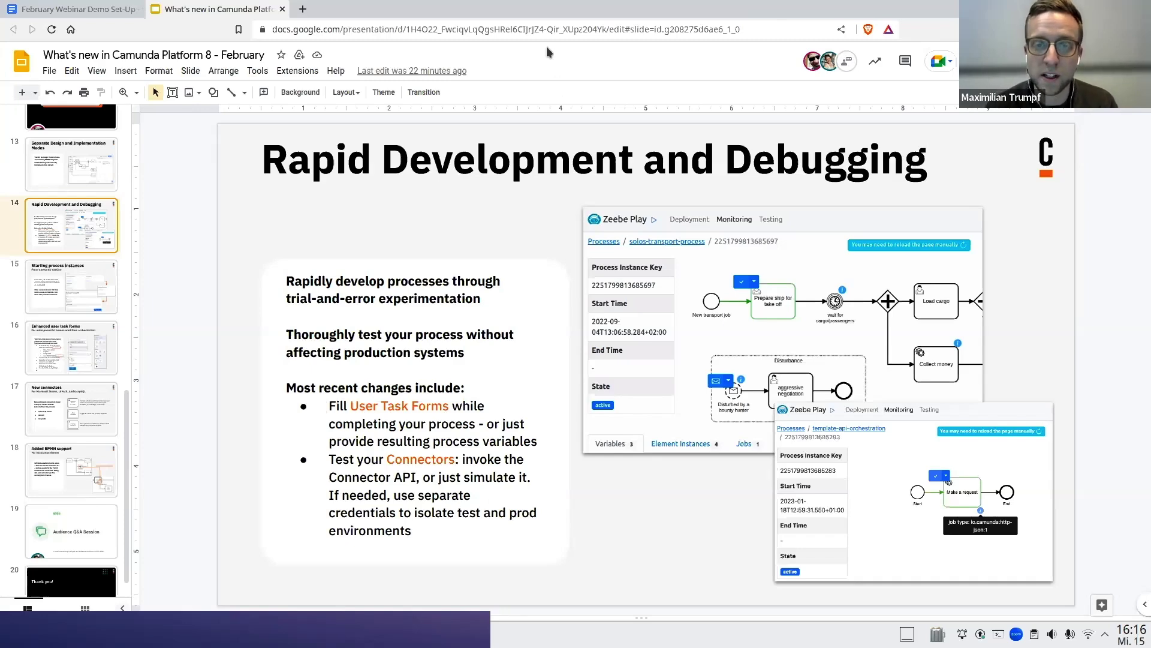
- Back in the Modeler, start the process on a temporary test cluster and open the instance in Zeebe Play
{"action": "key", "text": "alt+Tab"}
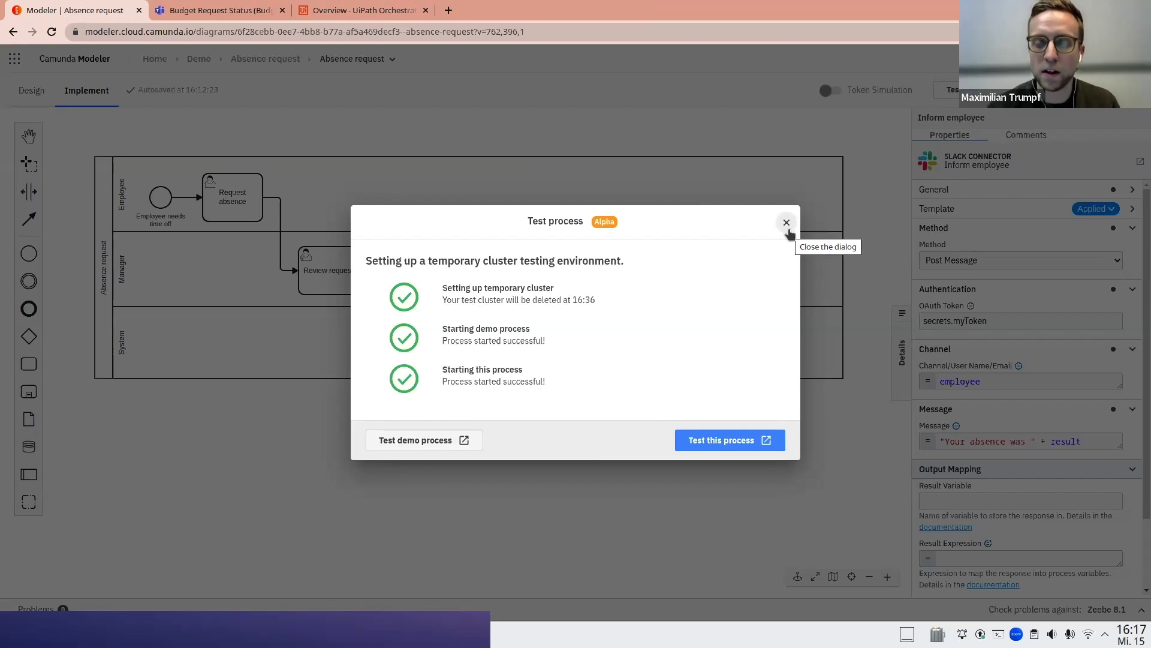
{"action": "left_click", "coordinate": [787, 223]}
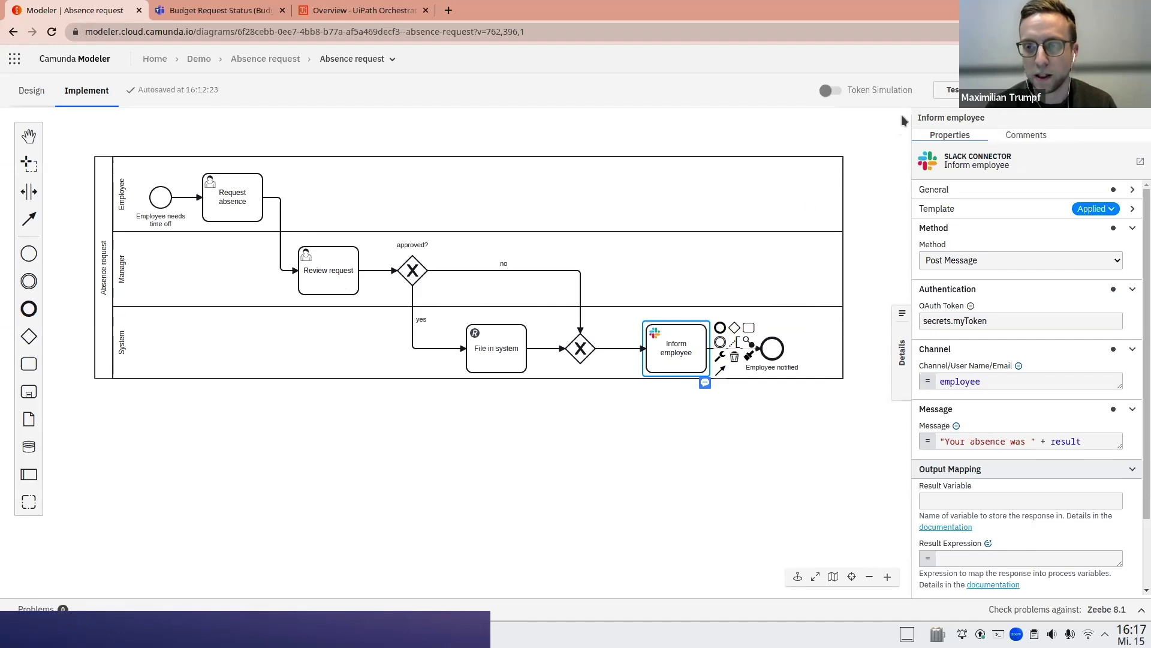
{"action": "left_click", "coordinate": [955, 90]}
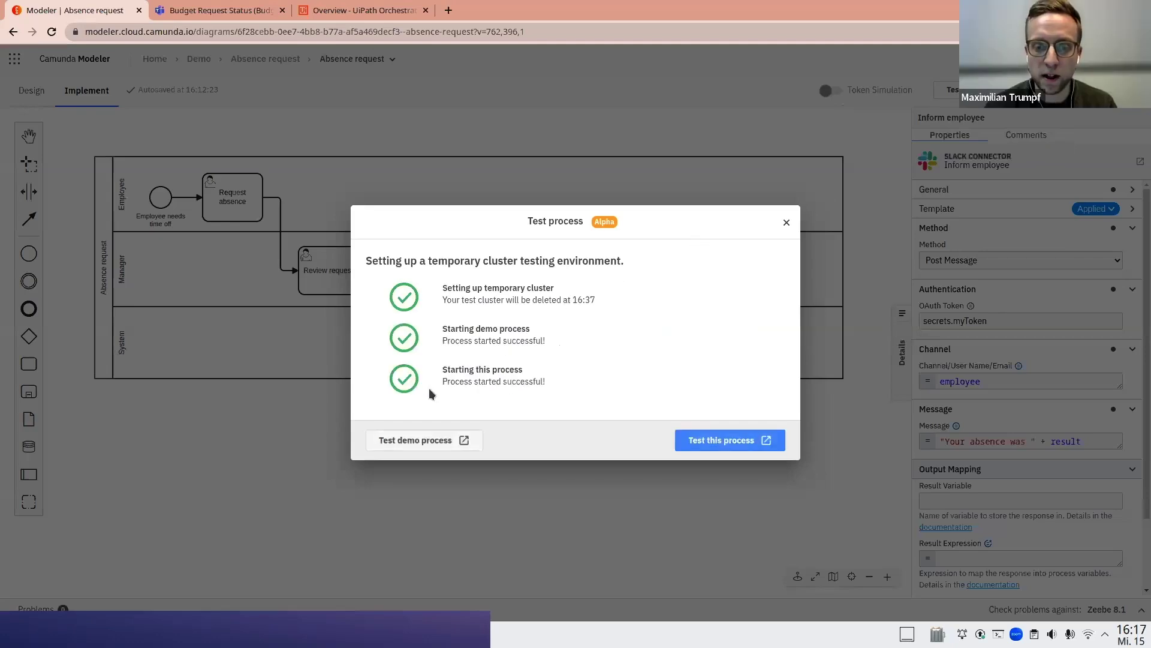
{"action": "left_click", "coordinate": [696, 440]}
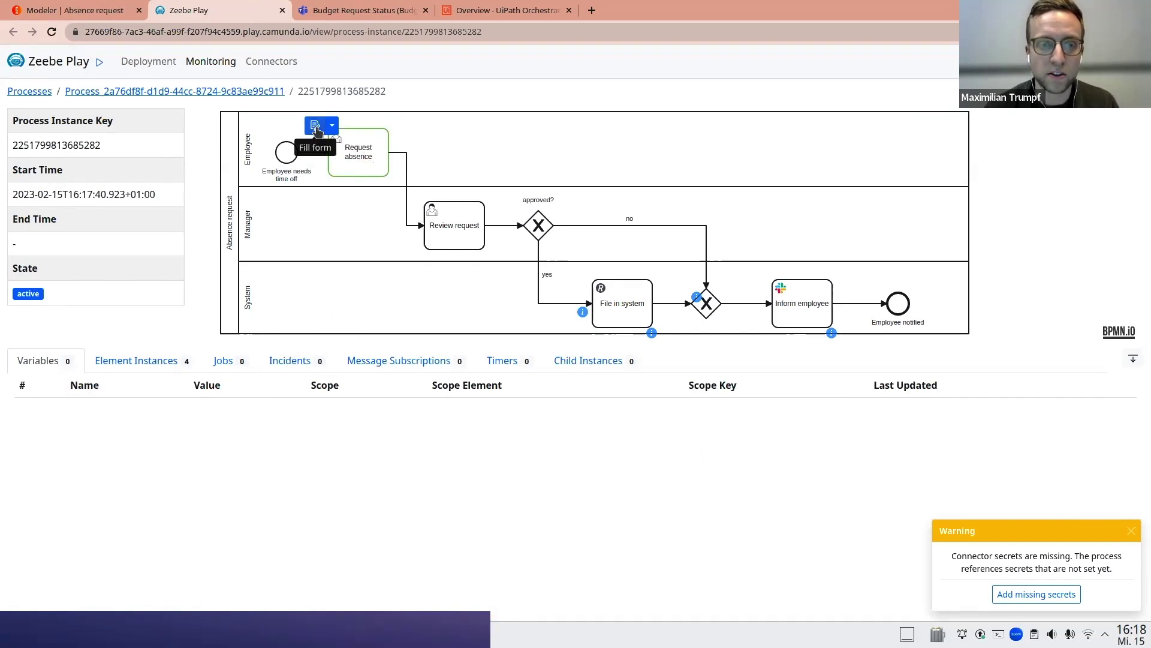
- Open the Request absence form, choose the second employee, and set start date 02/20/2023
{"action": "left_click", "coordinate": [317, 128]}
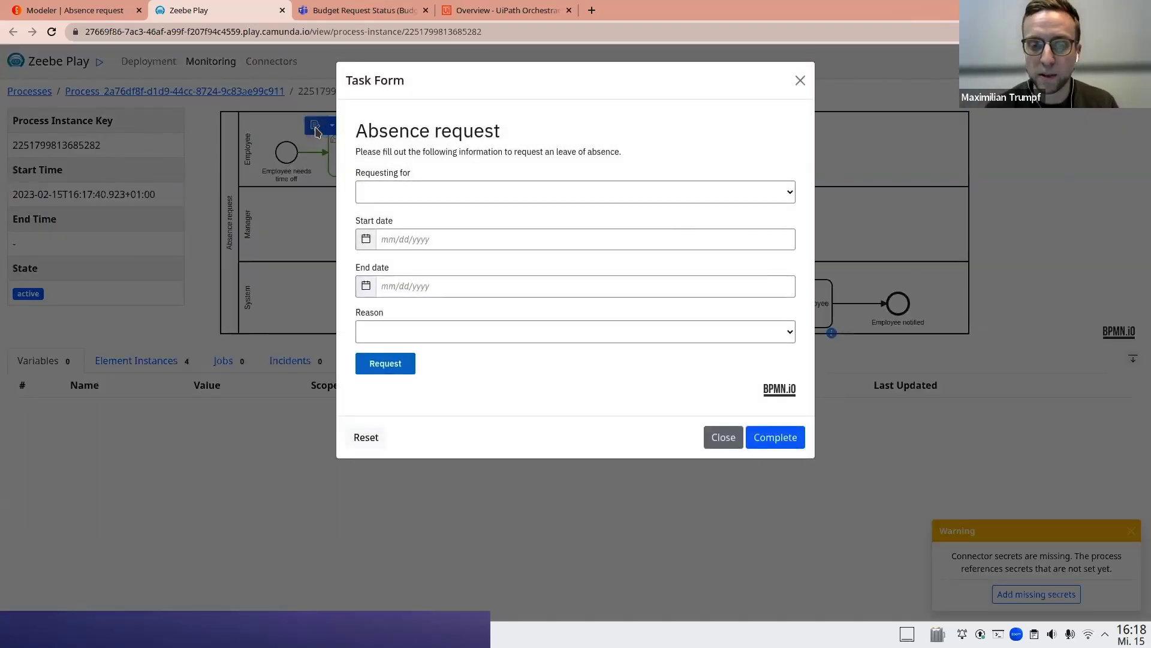
{"action": "left_click", "coordinate": [397, 191]}
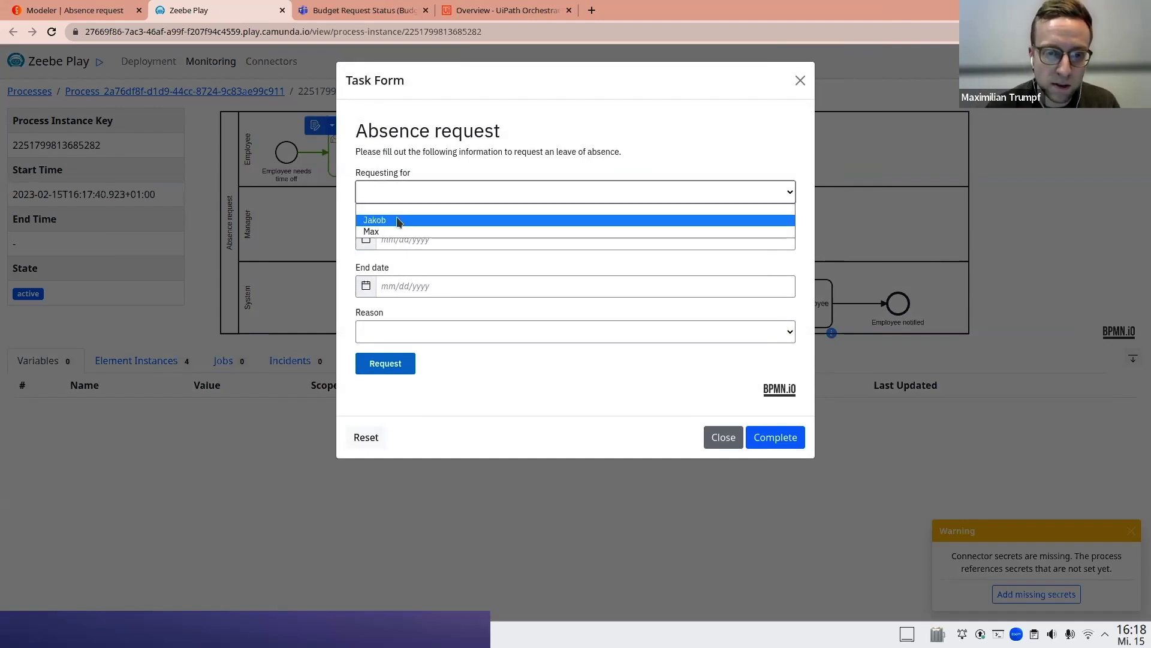
{"action": "left_click", "coordinate": [391, 232]}
{"action": "left_click", "coordinate": [397, 241]}
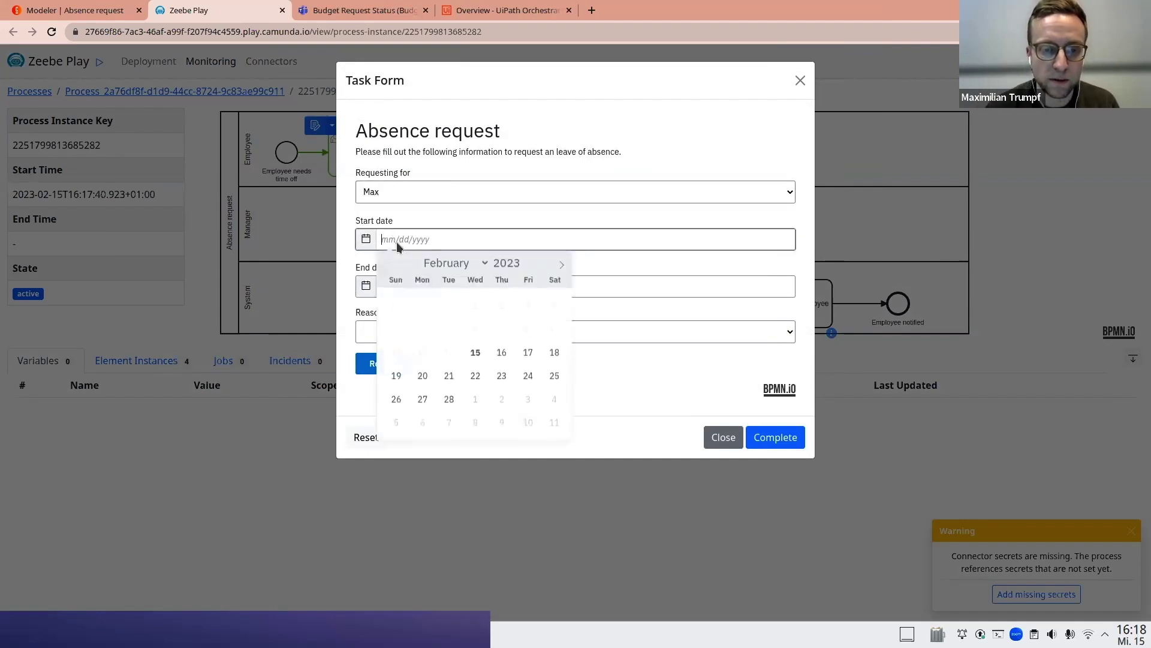
{"action": "left_click", "coordinate": [424, 376]}
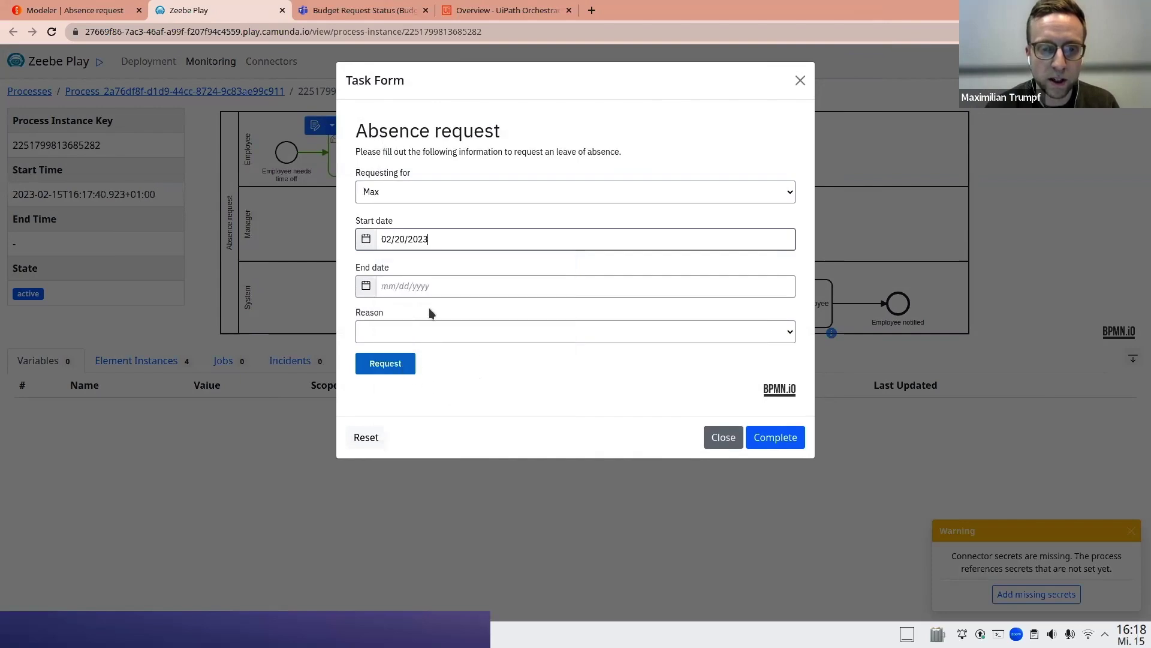
- Set the end date to 02/24/2023, choose Holiday as the reason, and submit the request
{"action": "left_click", "coordinate": [434, 286]}
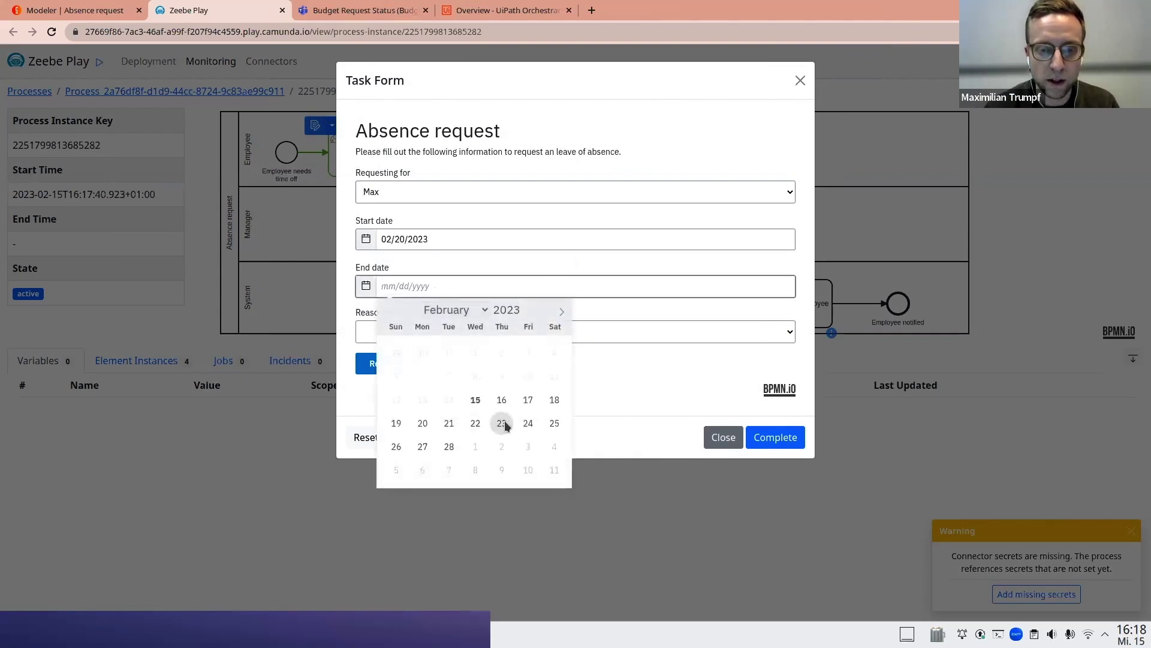
{"action": "left_click", "coordinate": [503, 424]}
{"action": "left_click", "coordinate": [523, 307]}
{"action": "left_click", "coordinate": [506, 289]}
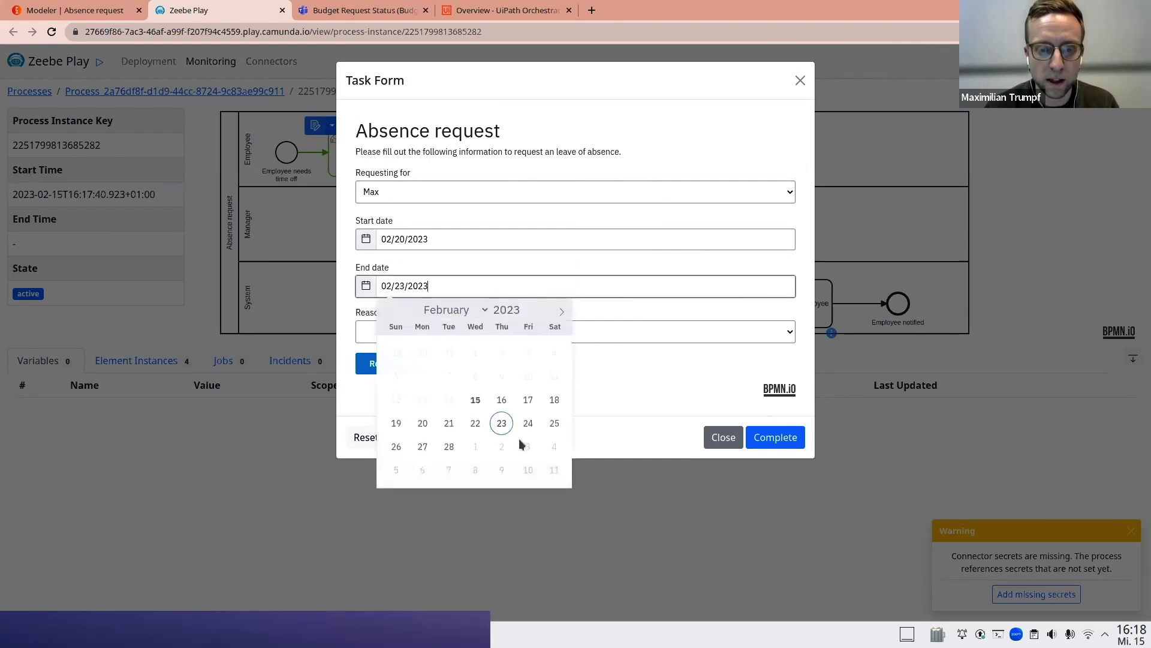
{"action": "left_click", "coordinate": [521, 421]}
{"action": "left_click", "coordinate": [498, 340]}
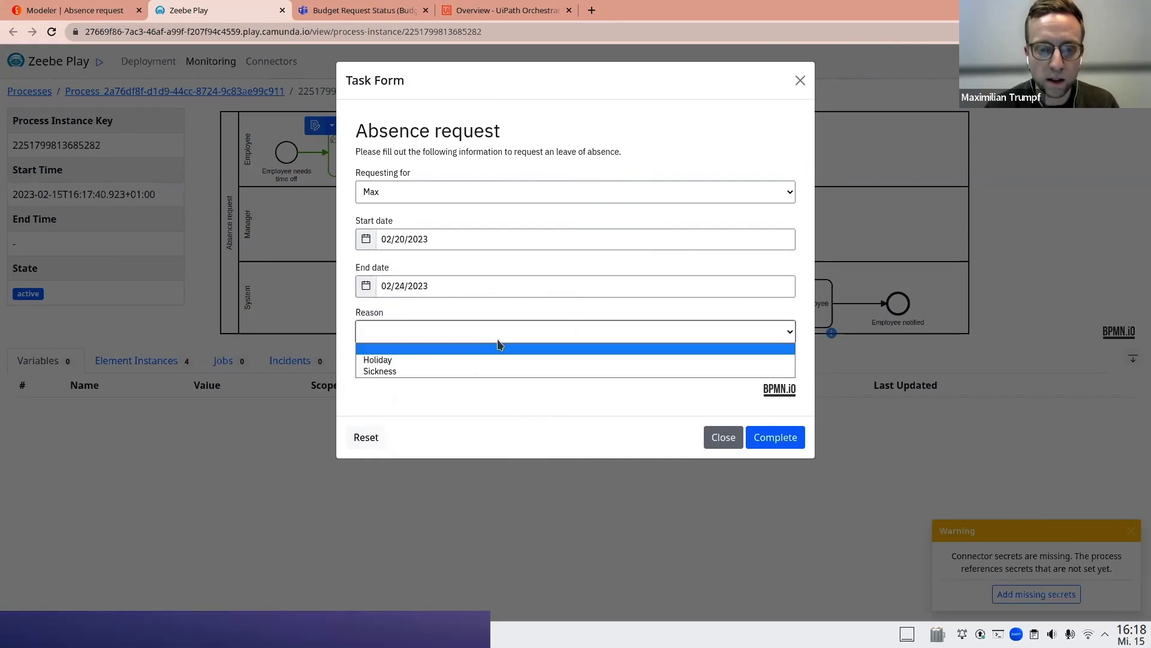
{"action": "left_click", "coordinate": [395, 361]}
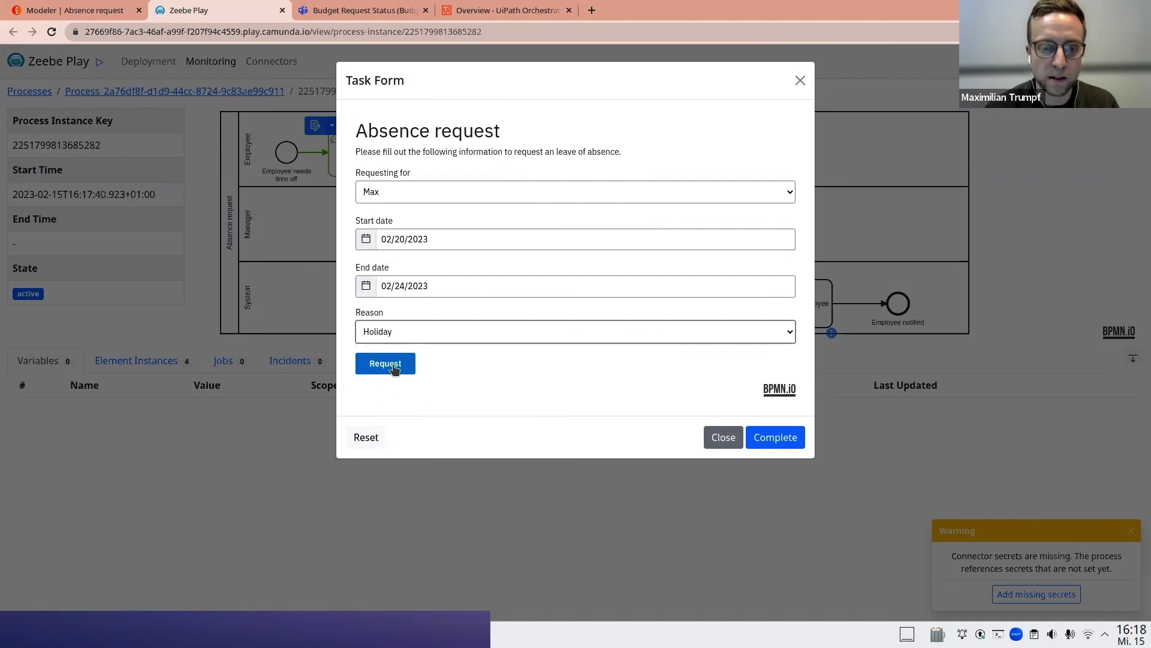
{"action": "left_click", "coordinate": [394, 367]}
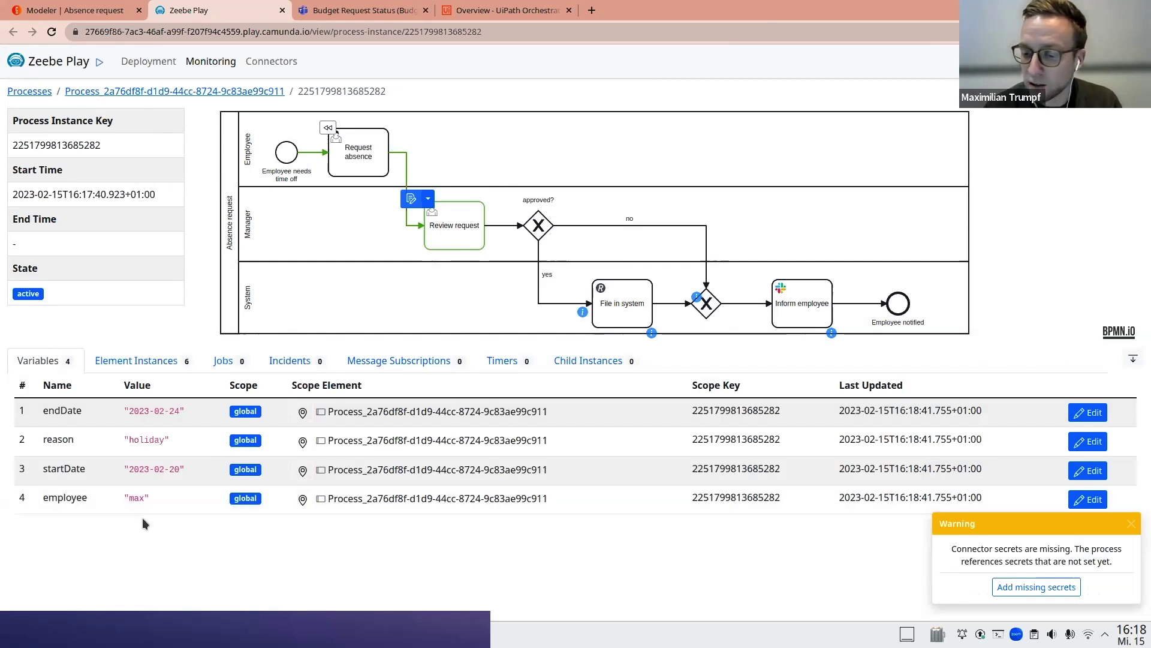
- Inspect the request variables, opening reason's editor without changes, then open the Review request form
{"action": "double_click", "coordinate": [66, 413]}
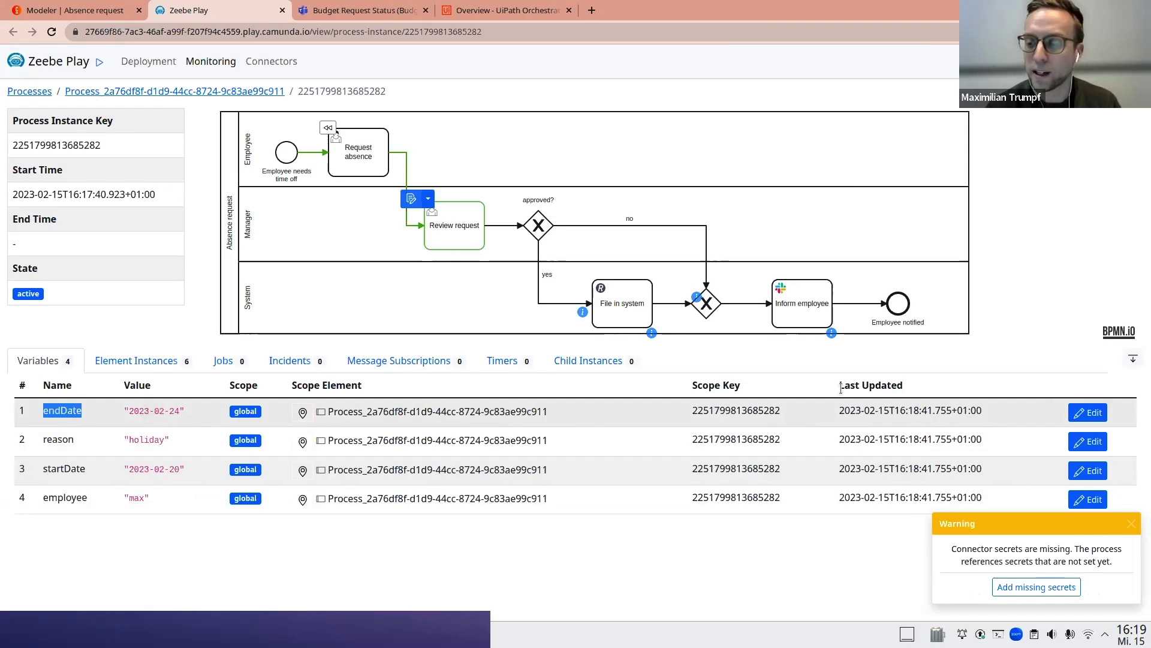
{"action": "left_click", "coordinate": [1087, 442]}
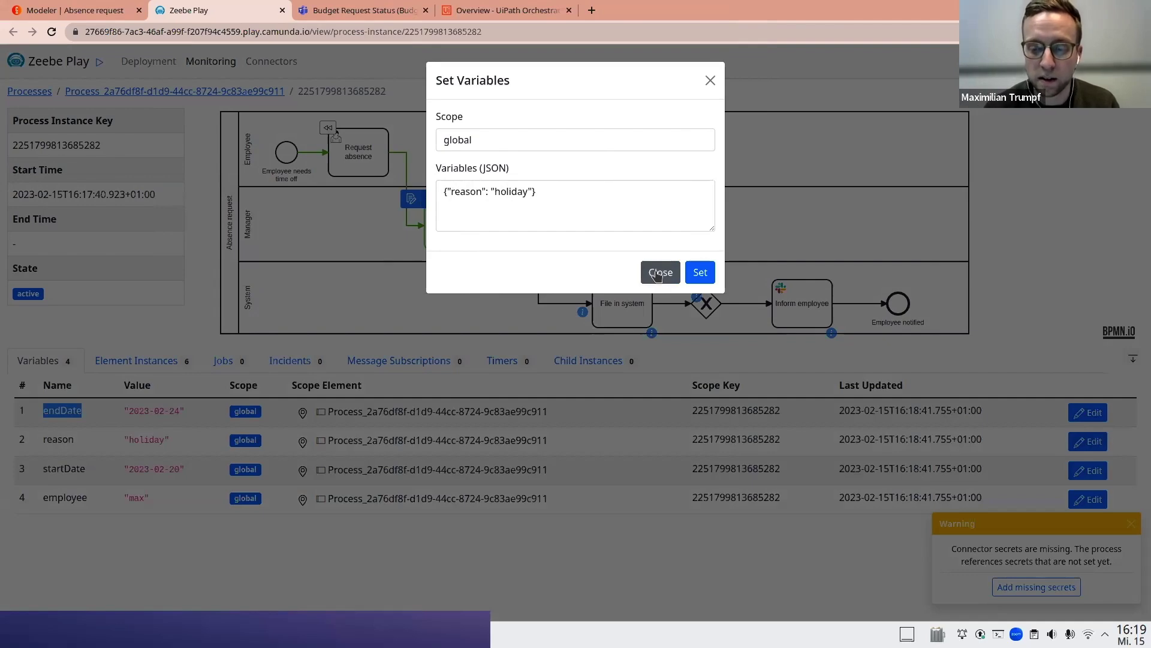
{"action": "left_click", "coordinate": [658, 274]}
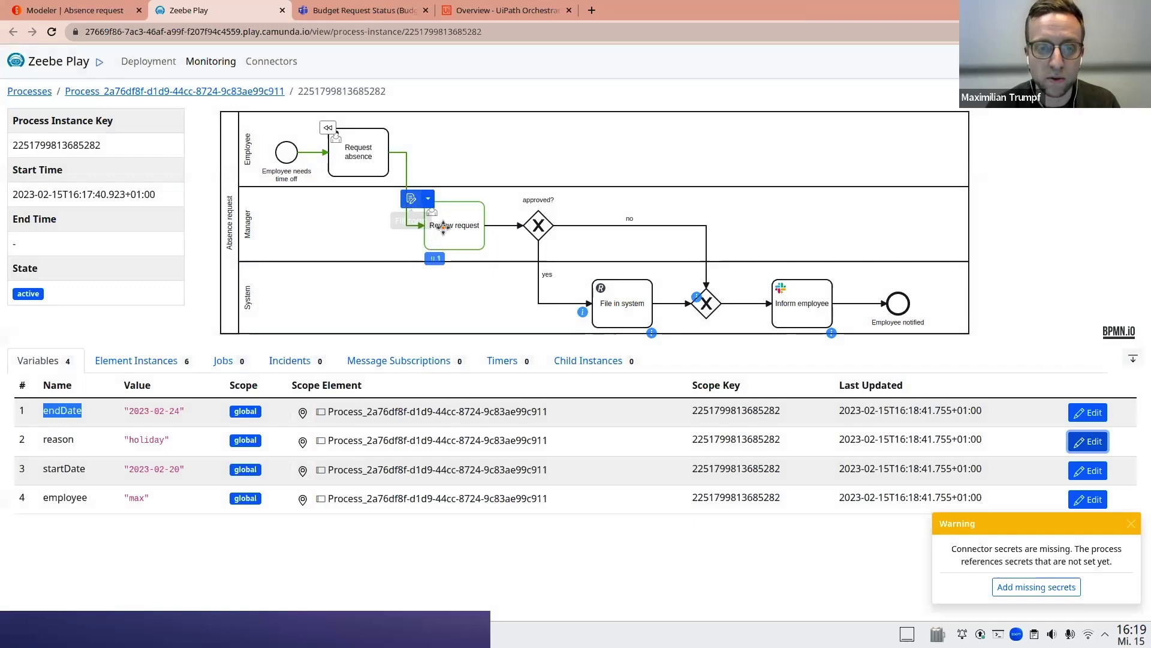
{"action": "left_click", "coordinate": [412, 199]}
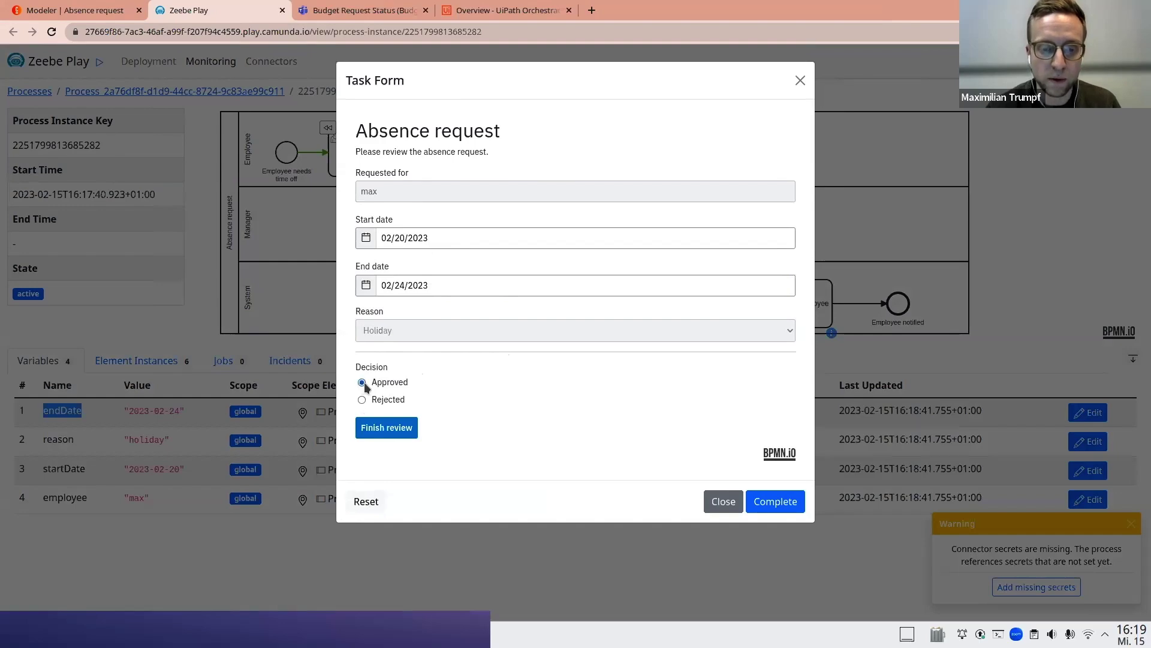
- Finish the manager's review with the Approved decision
{"action": "left_click", "coordinate": [390, 429]}
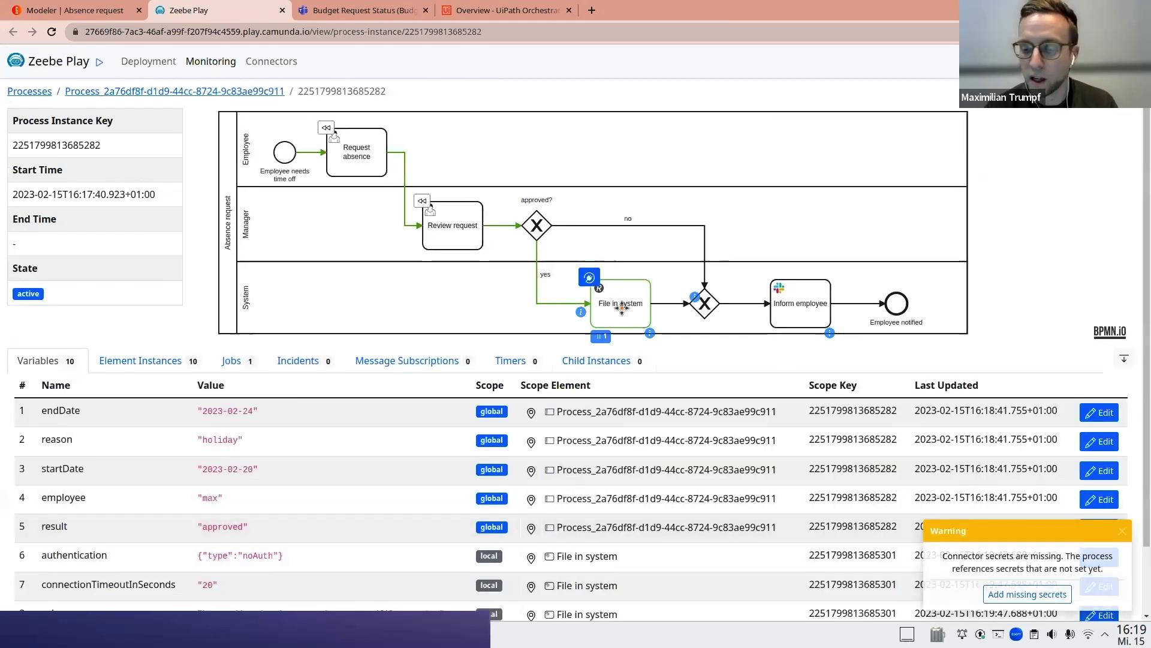
- Switch back to the Camunda Modeler tab showing the Absence request diagram
{"action": "left_click", "coordinate": [84, 12]}
- Show the File in system endpoint URL's host name, then return to the running Zeebe Play instance
{"action": "left_click", "coordinate": [783, 225]}
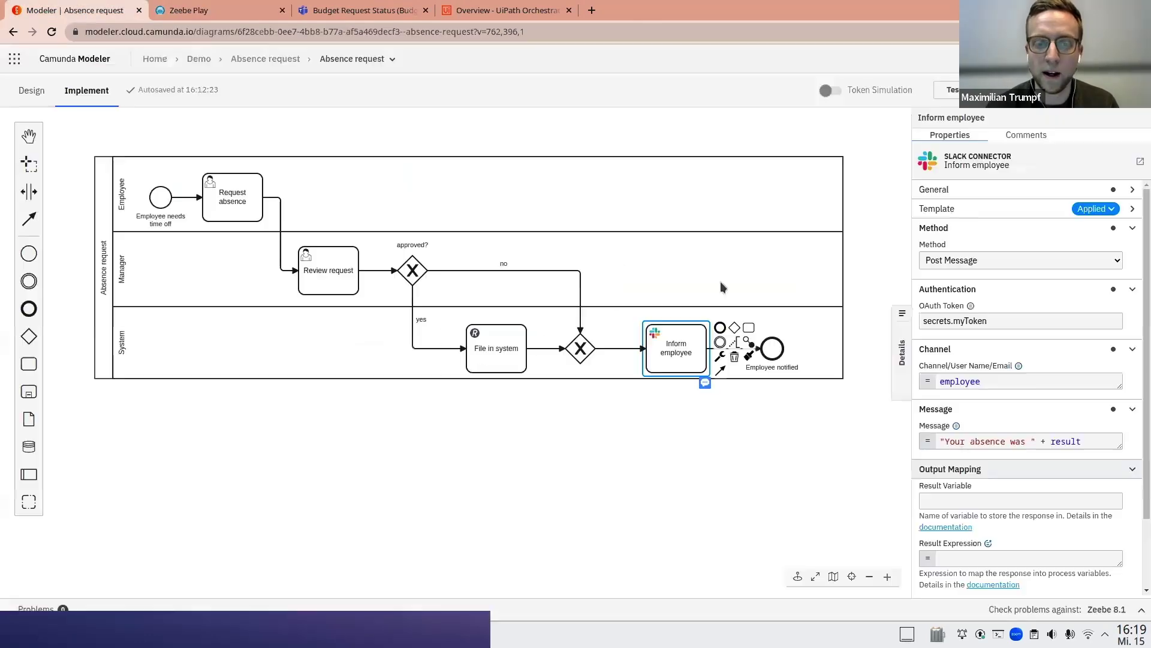
{"action": "left_click", "coordinate": [516, 366]}
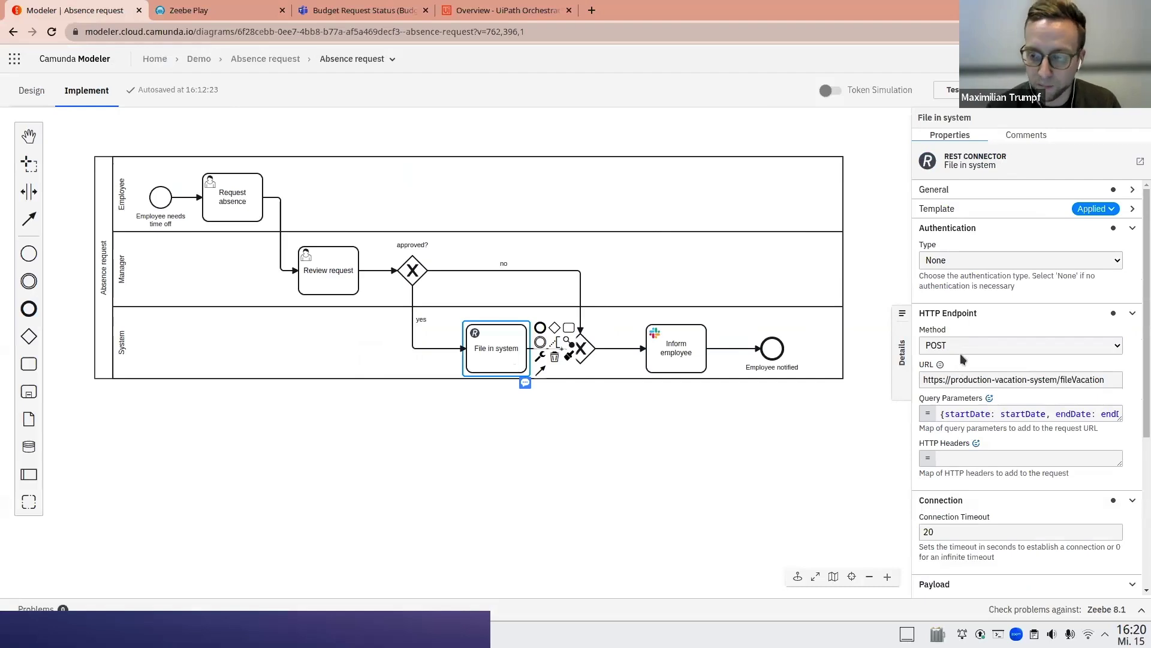
{"action": "left_click_drag", "start_coordinate": [952, 379], "coordinate": [1057, 379]}
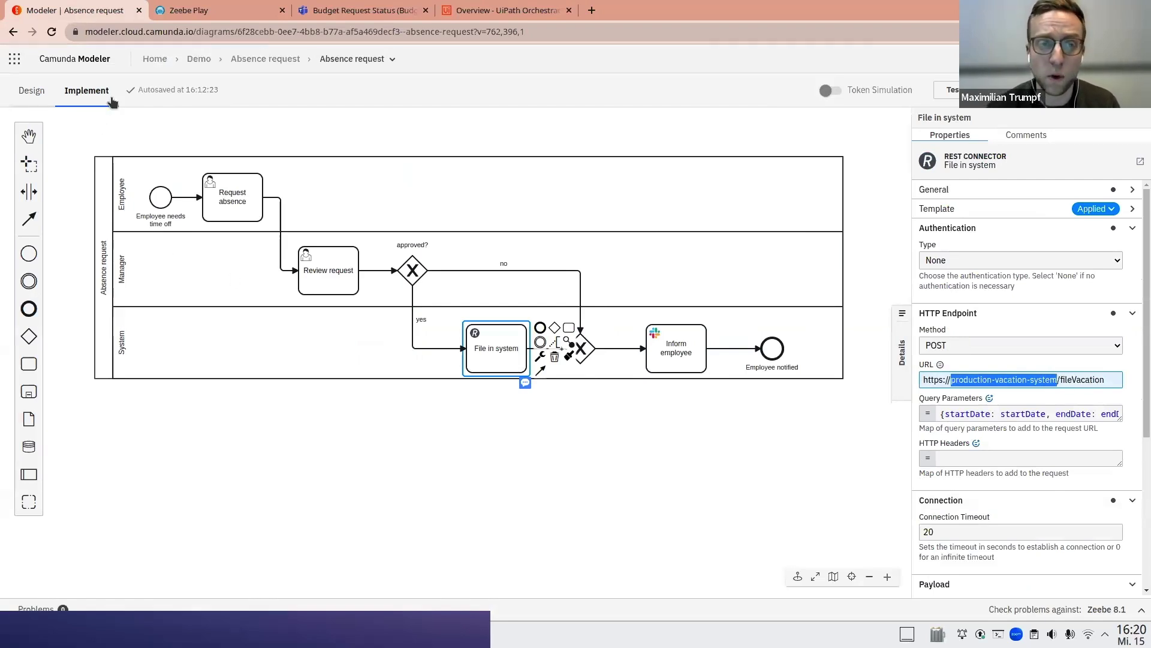
{"action": "left_click", "coordinate": [195, 15]}
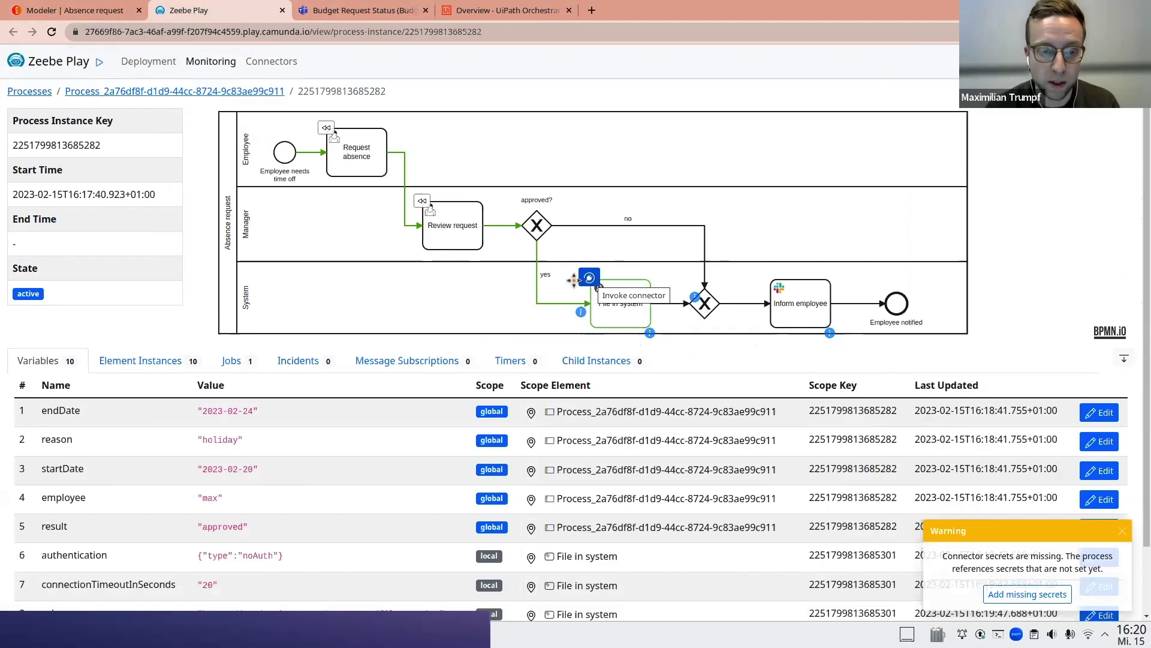
- In the Jobs list, inspect the waiting File in system job's key and io.camunda:http-json:1 type
{"action": "left_click", "coordinate": [228, 363]}
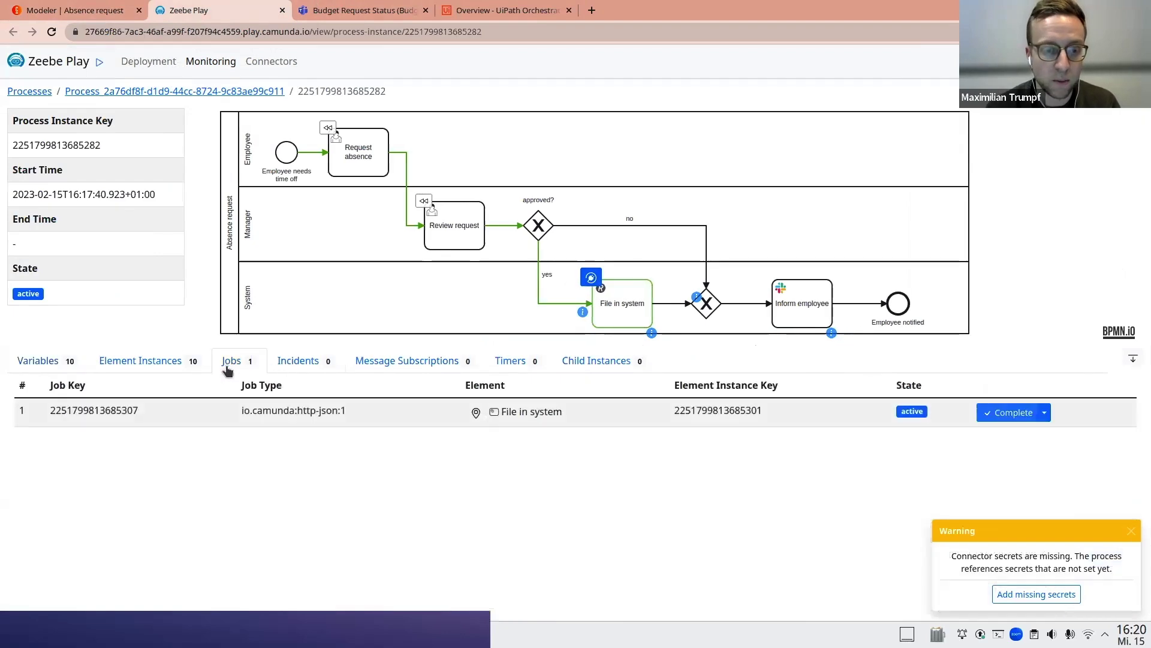
{"action": "double_click", "coordinate": [80, 413]}
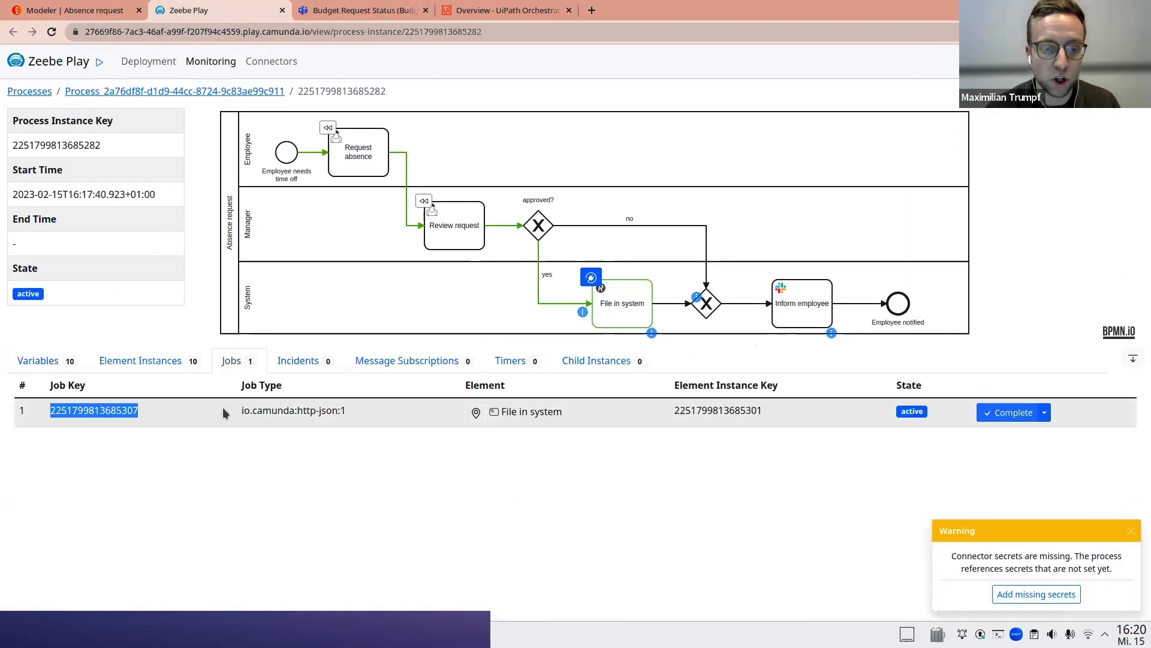
{"action": "left_click", "coordinate": [240, 417]}
{"action": "left_click_drag", "start_coordinate": [240, 417], "coordinate": [351, 412]}
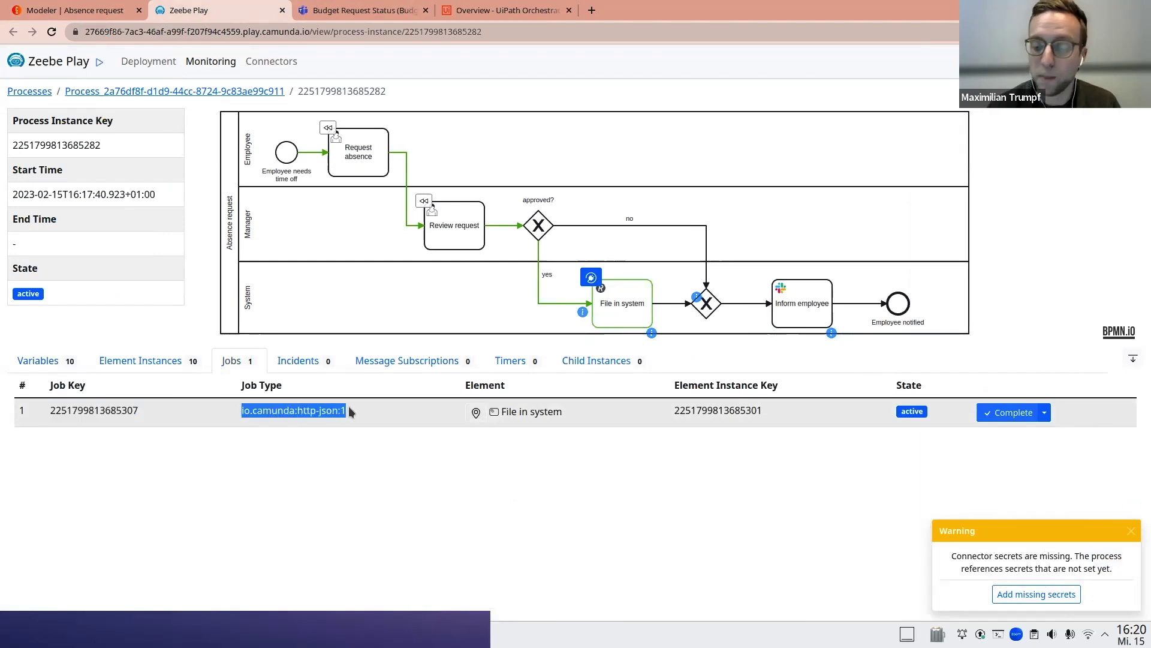
- Complete the File in system job manually with variable resultRESTCall set to "success"
{"action": "left_click", "coordinate": [1006, 414]}
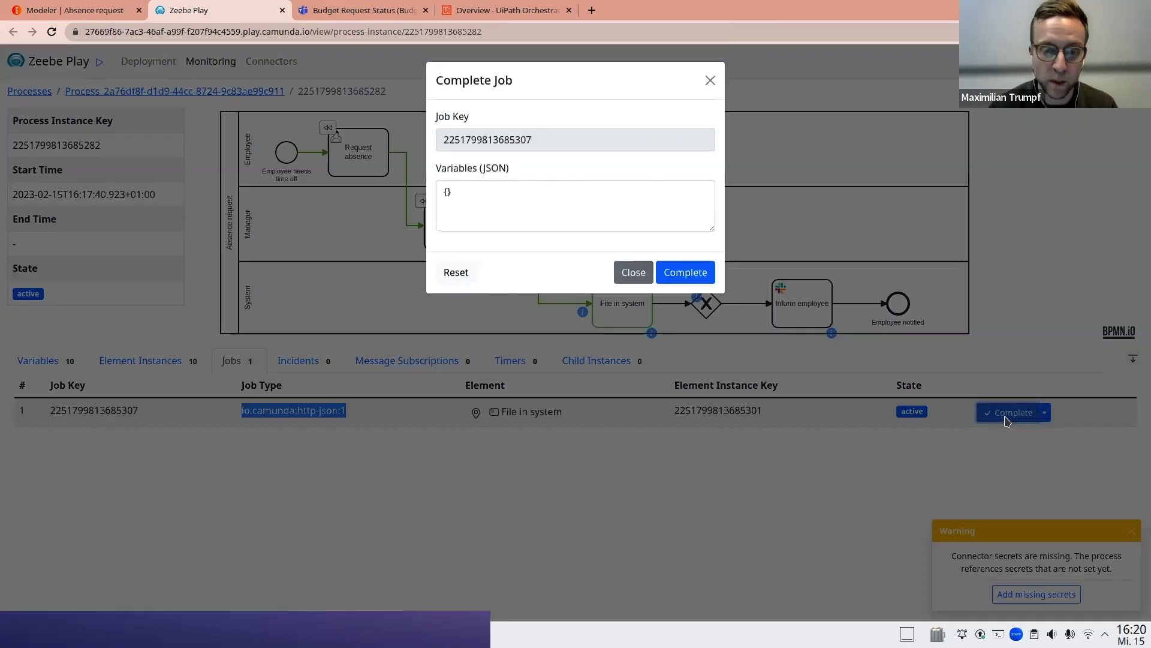
{"action": "left_click", "coordinate": [557, 198]}
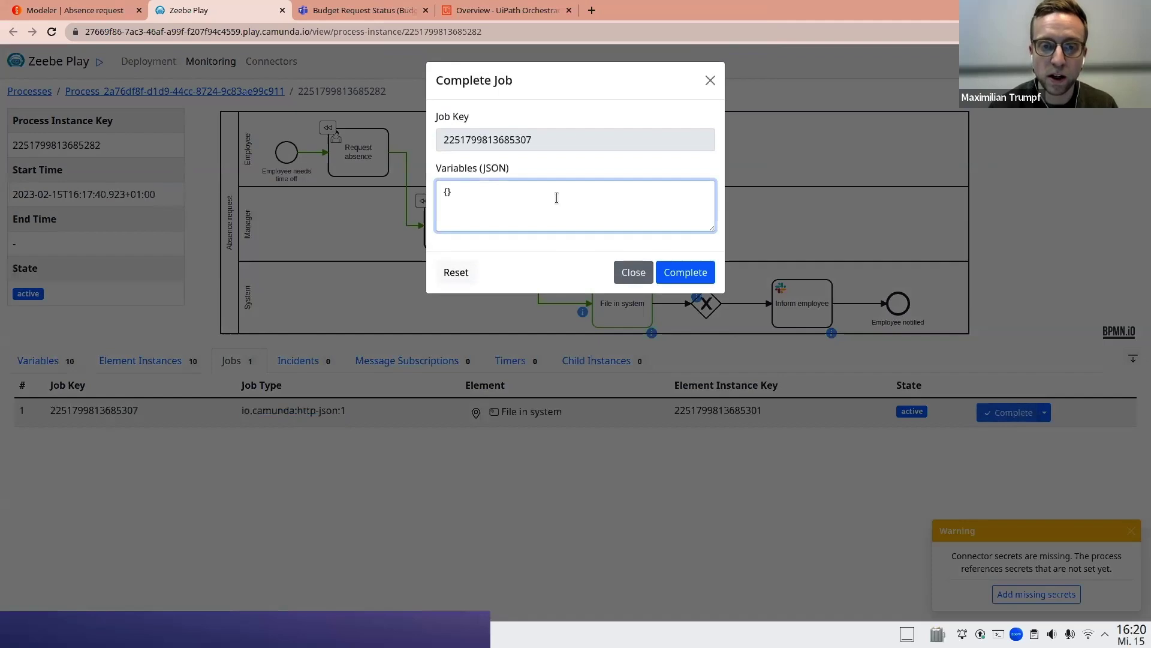
{"action": "type", "text": "\"result\""}
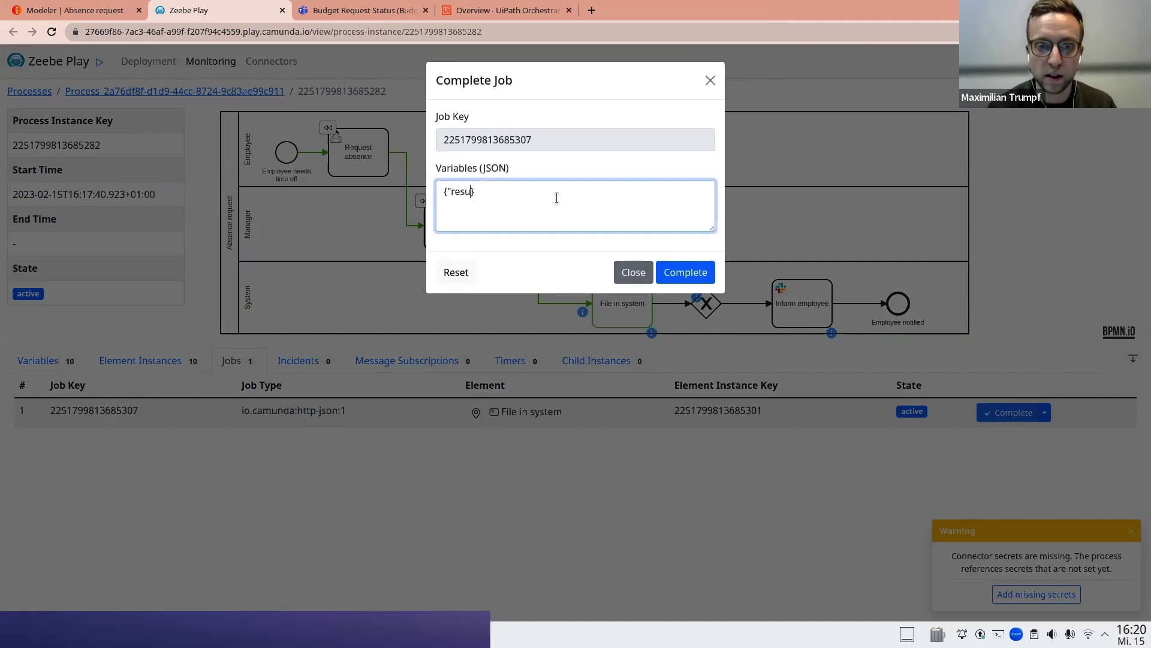
{"action": "type", "text": ": \"success"}
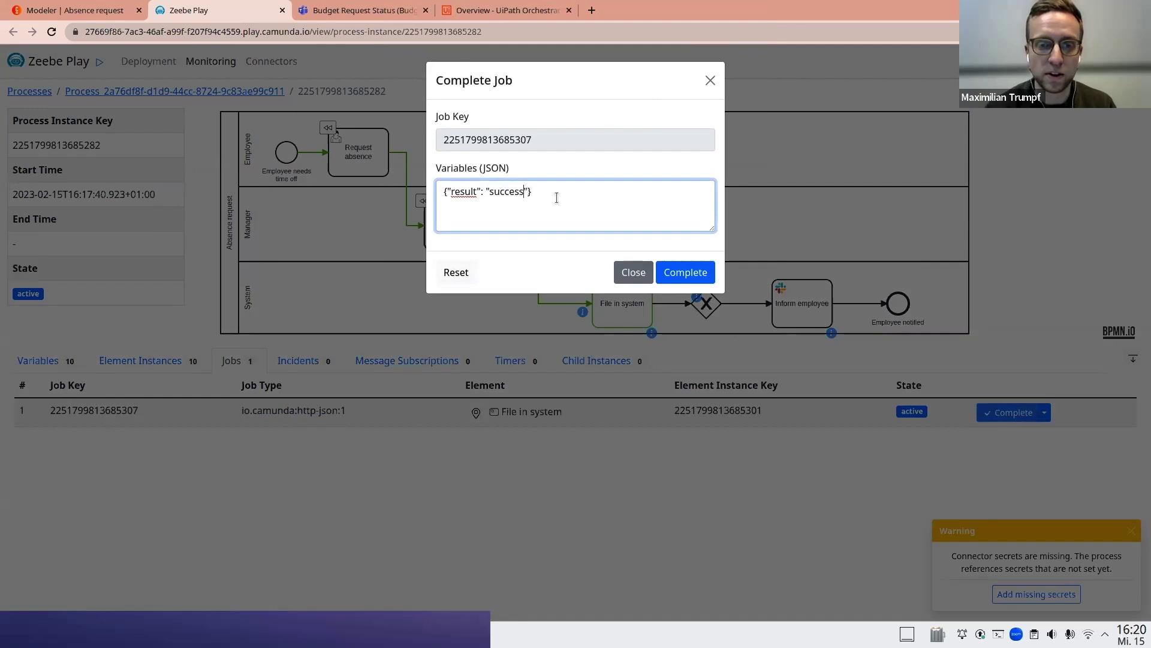
{"action": "type", "text": "RESTCall"}
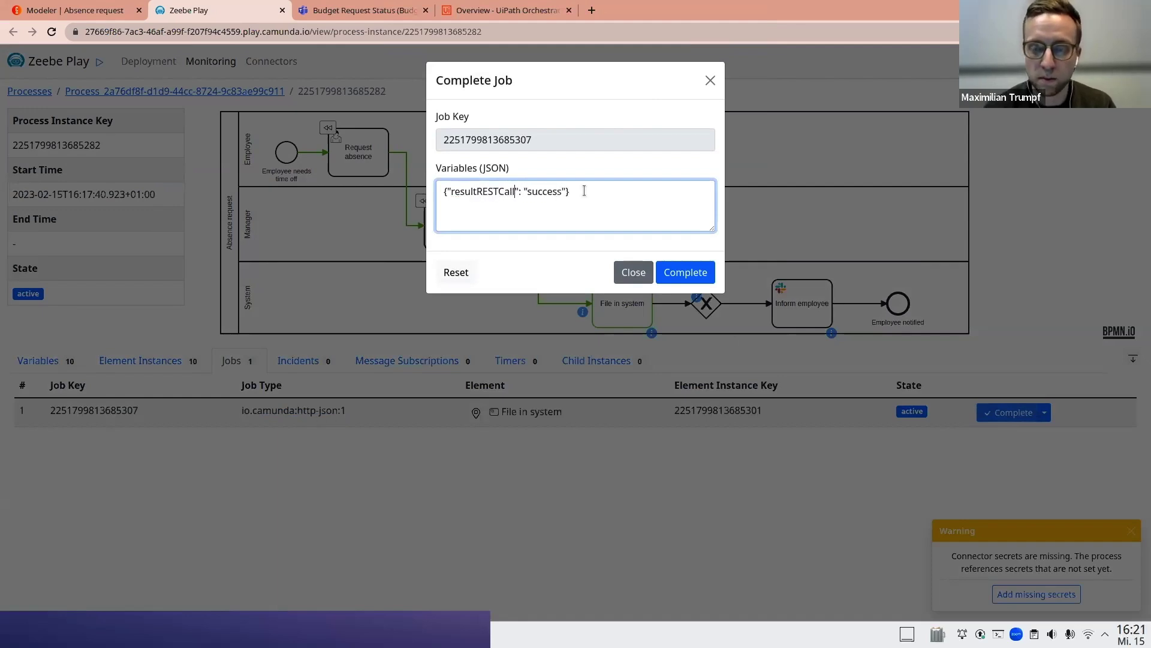
{"action": "left_click", "coordinate": [683, 273]}
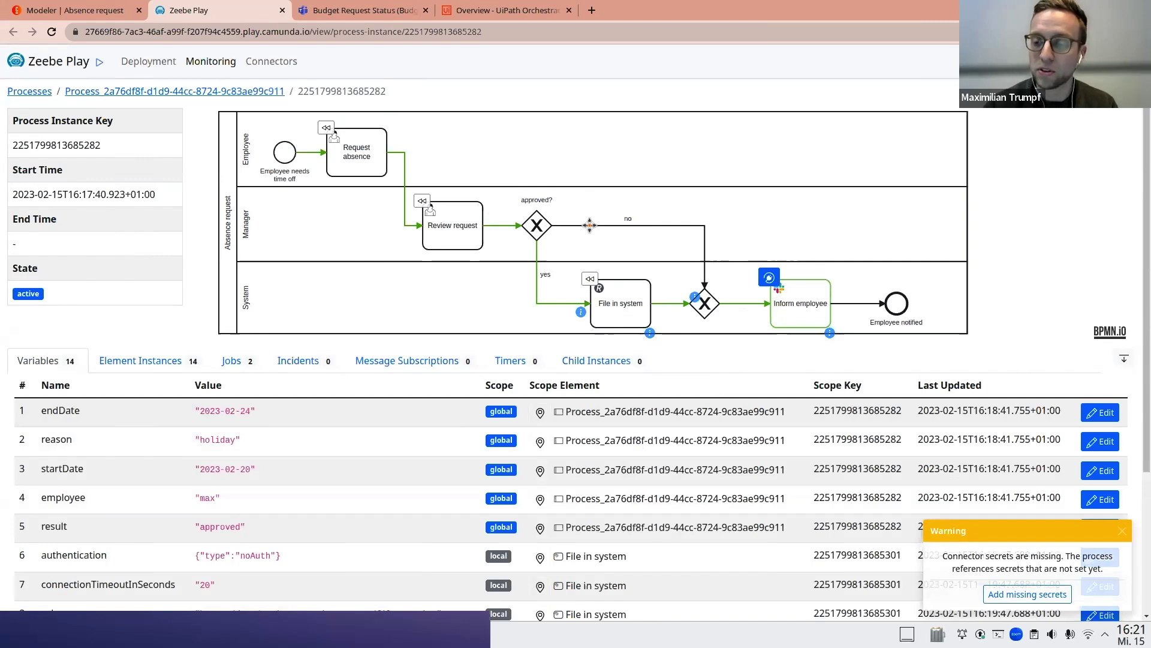
- Rewind the instance to Review request and finish the review with the Rejected decision
{"action": "left_click", "coordinate": [423, 203]}
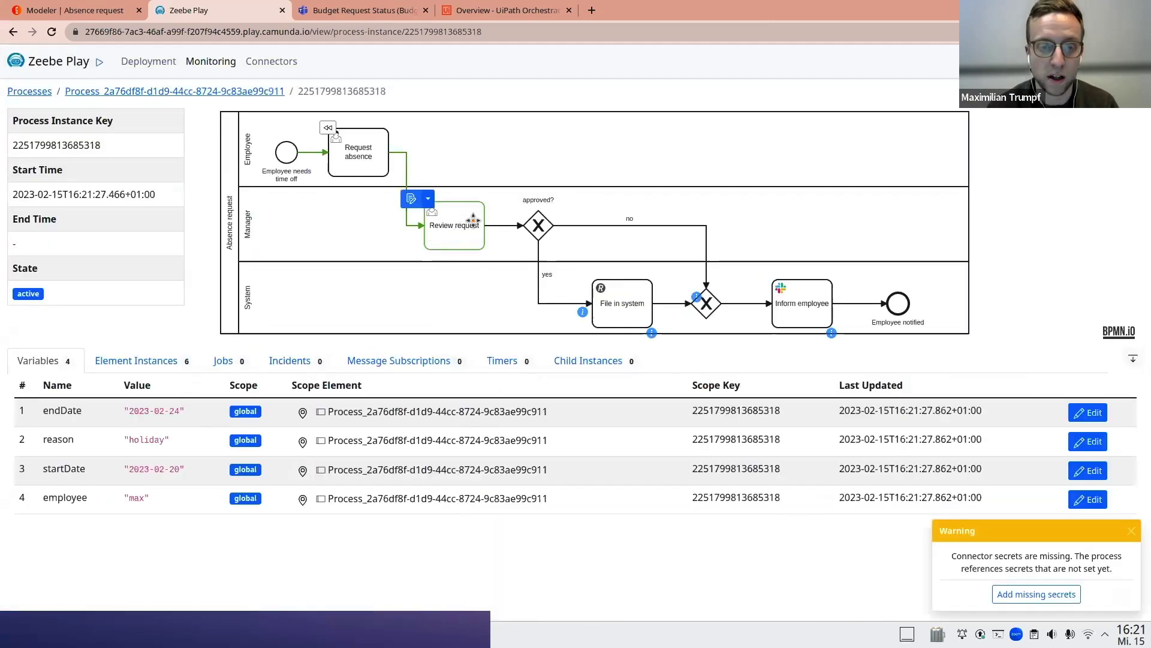
{"action": "left_click", "coordinate": [411, 204]}
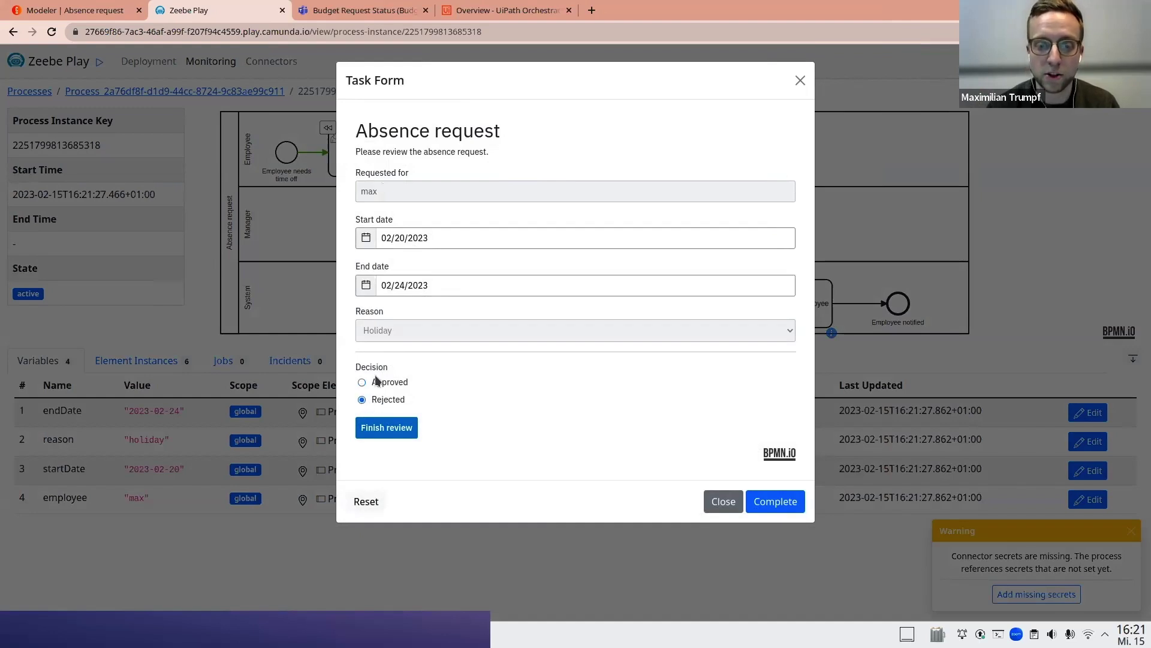
{"action": "left_click", "coordinate": [386, 428]}
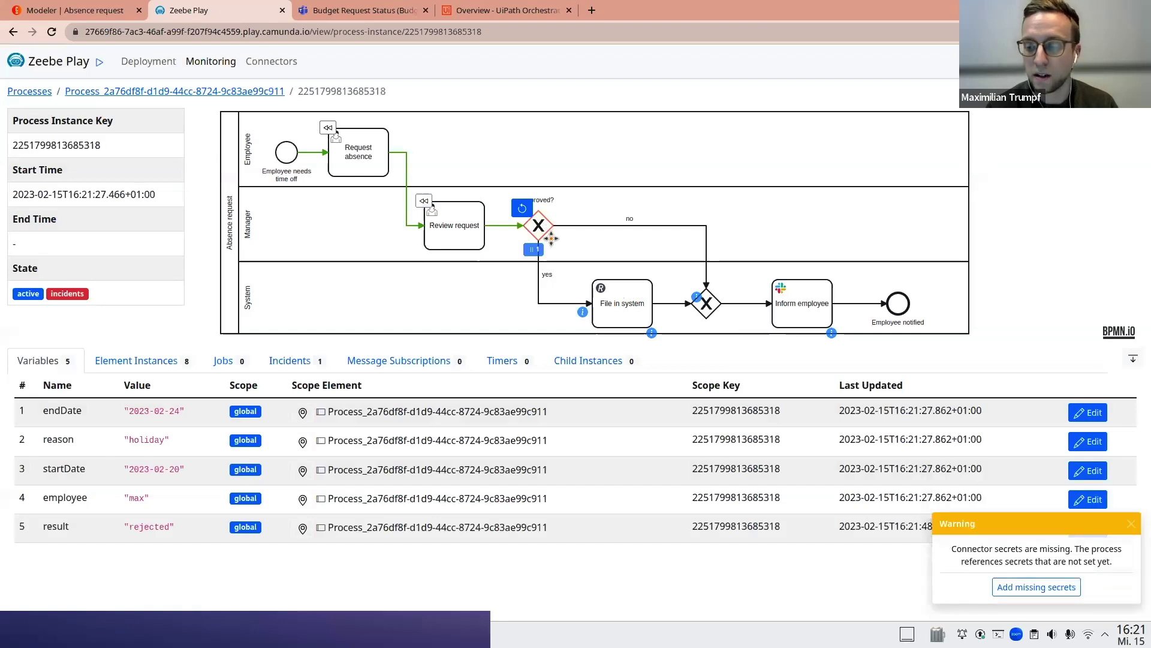
{"action": "left_click", "coordinate": [295, 367]}
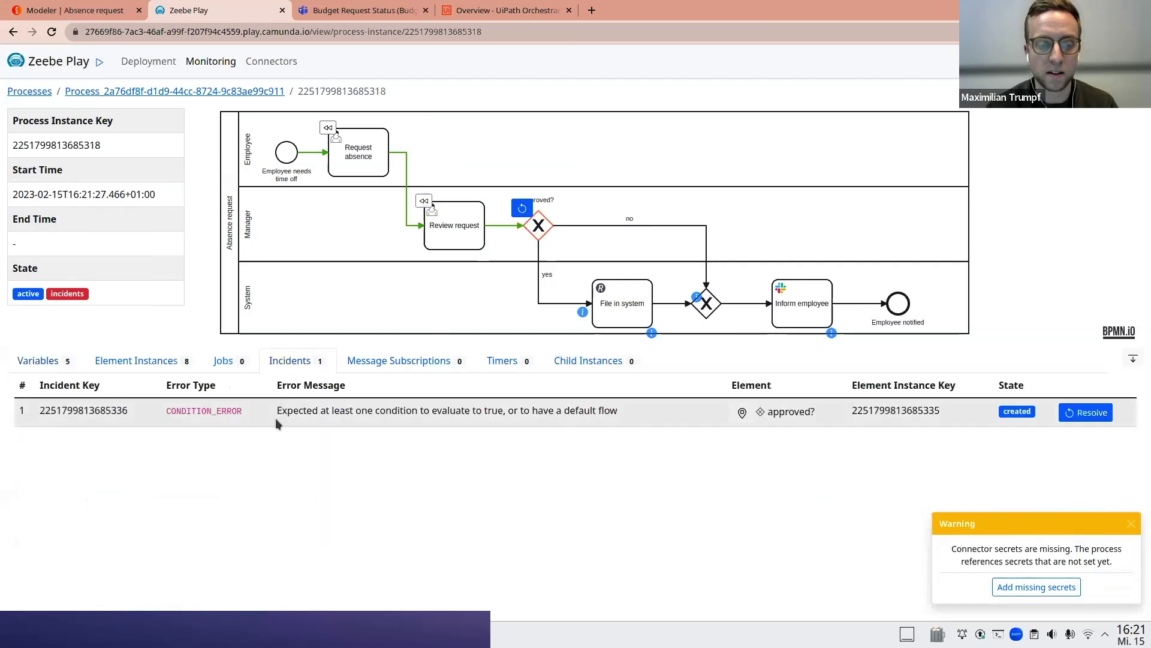
{"action": "double_click", "coordinate": [192, 411]}
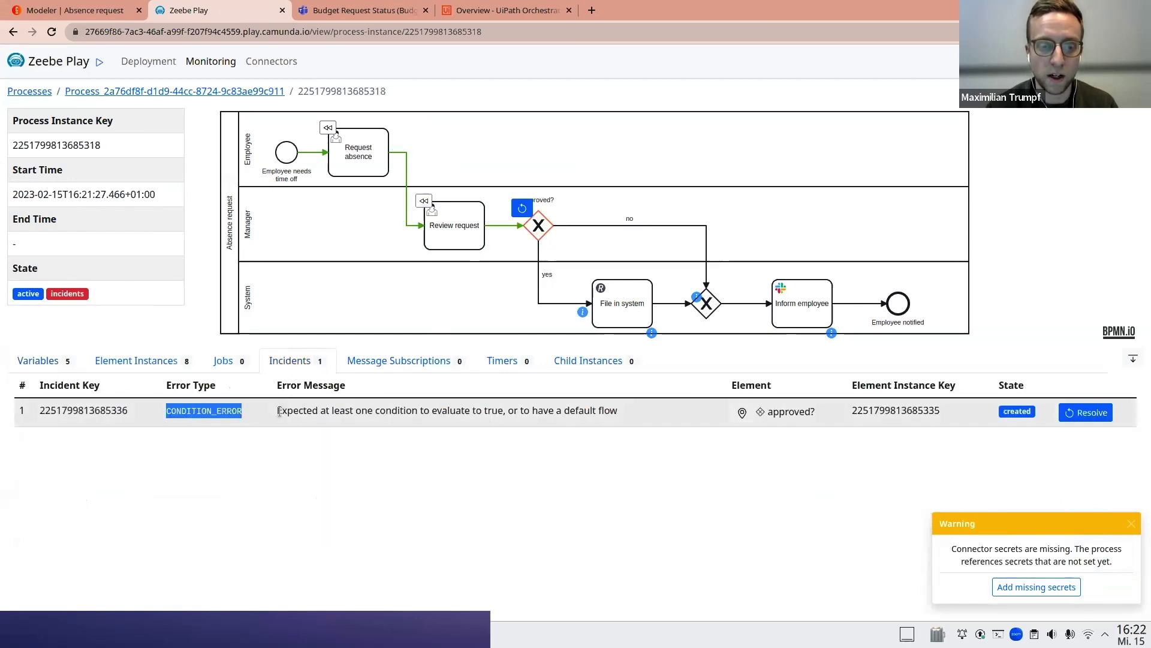
{"action": "left_click_drag", "start_coordinate": [280, 411], "coordinate": [537, 425]}
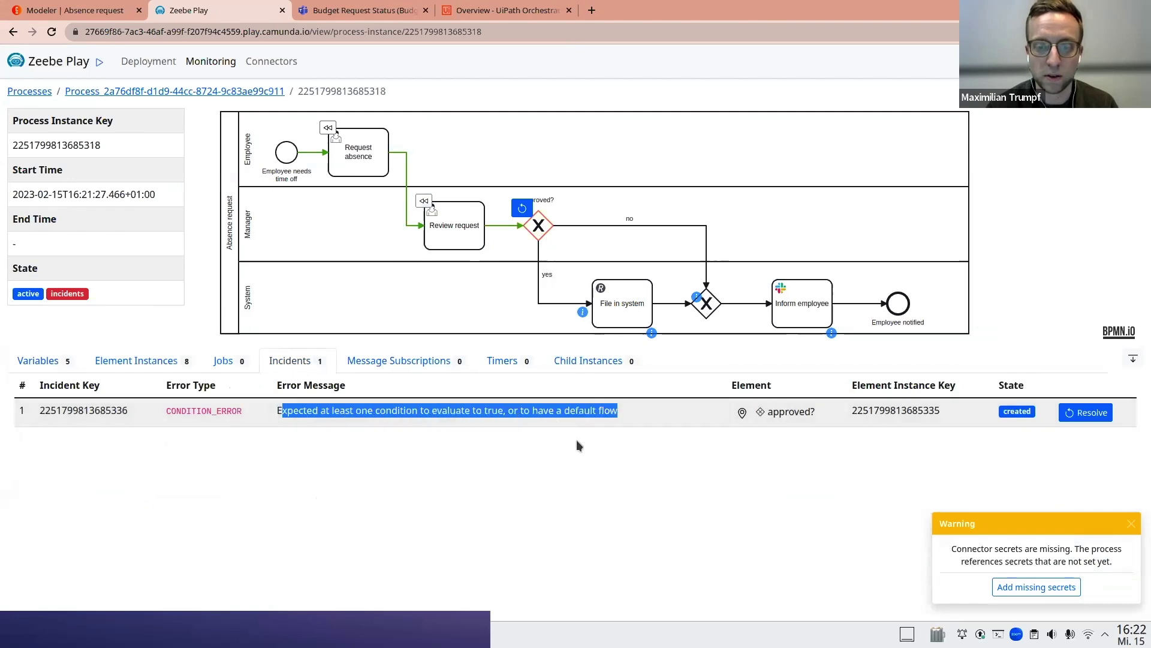
{"action": "left_click", "coordinate": [575, 438]}
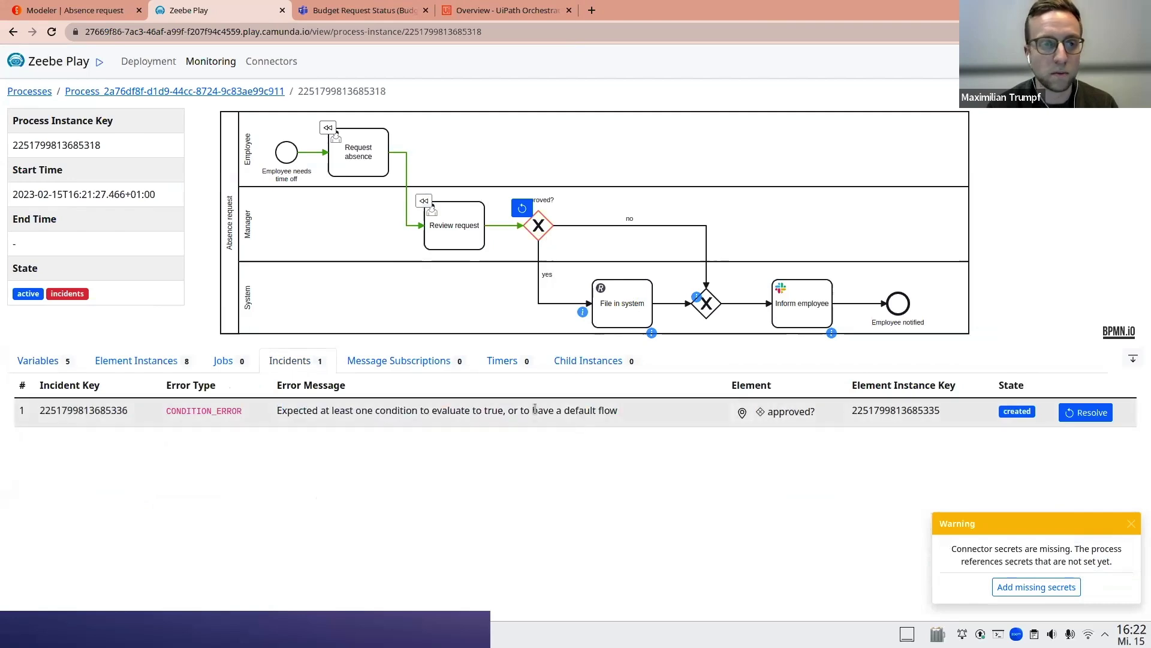
{"action": "left_click", "coordinate": [51, 362]}
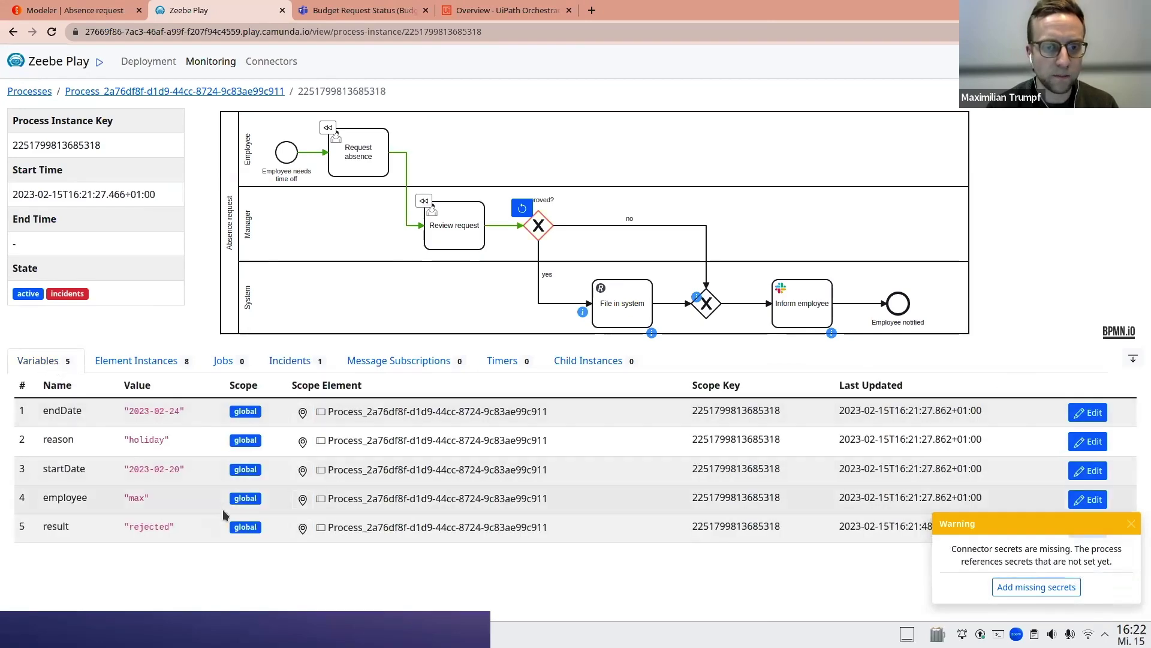
{"action": "double_click", "coordinate": [52, 526]}
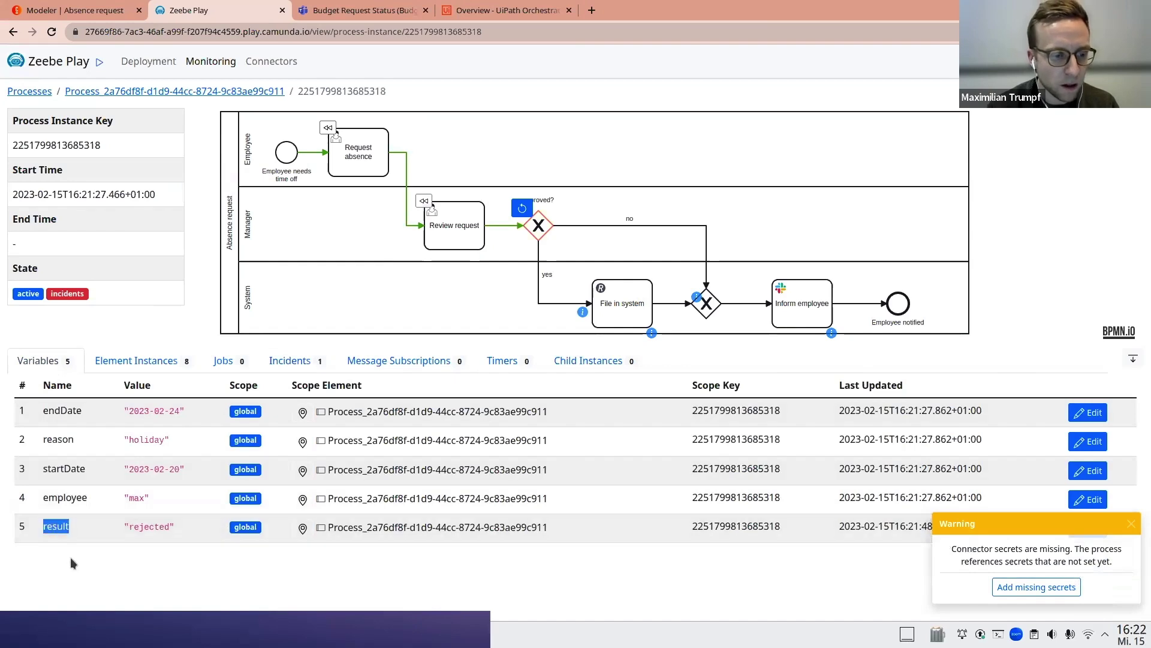
{"action": "left_click", "coordinate": [70, 547]}
{"action": "double_click", "coordinate": [59, 527]}
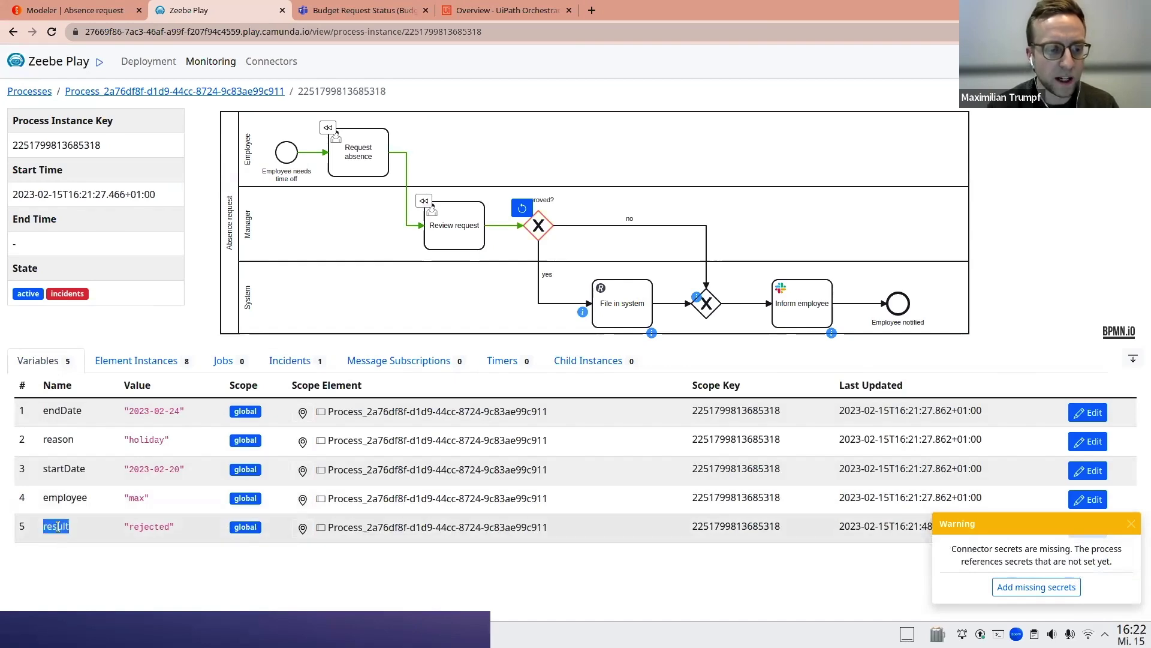
{"action": "double_click", "coordinate": [142, 527]}
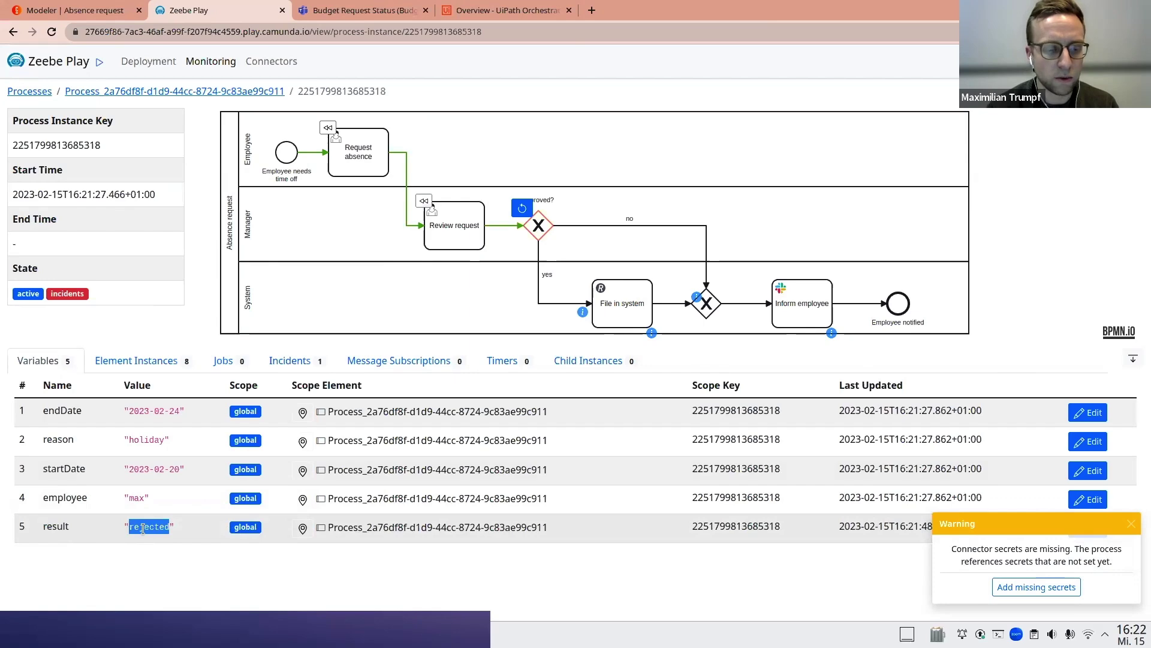
{"action": "left_click", "coordinate": [82, 17]}
- Change the 'no' flow condition from "reject" to result = "rejected" and close the old Zeebe Play tab
{"action": "left_click", "coordinate": [471, 270]}
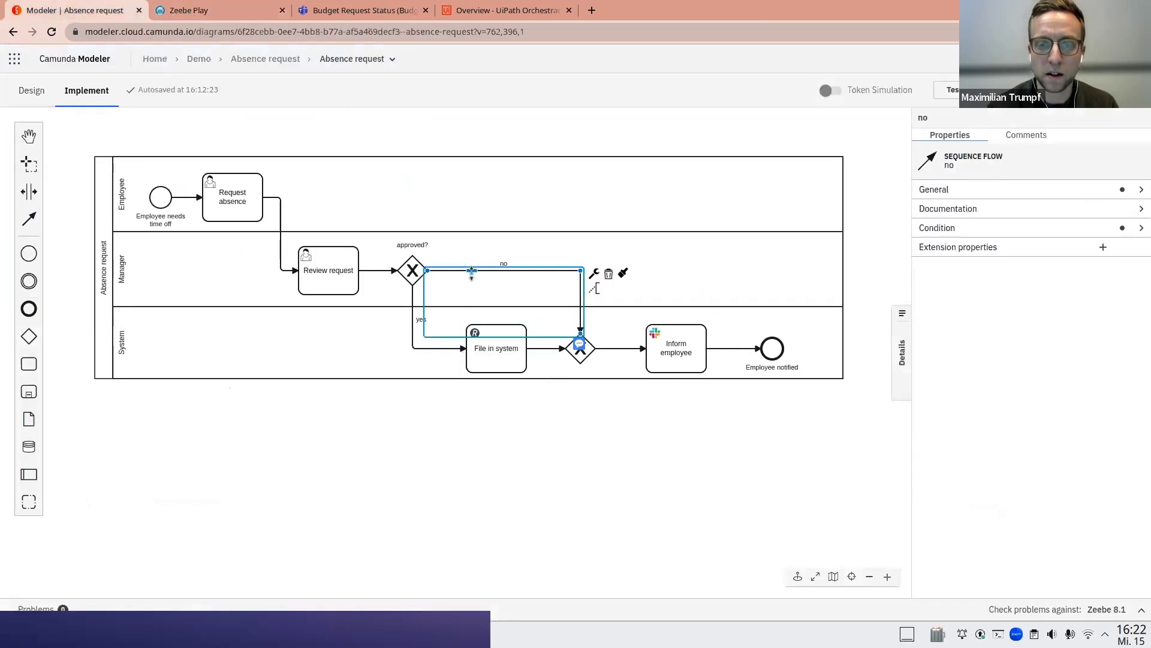
{"action": "left_click", "coordinate": [963, 228]}
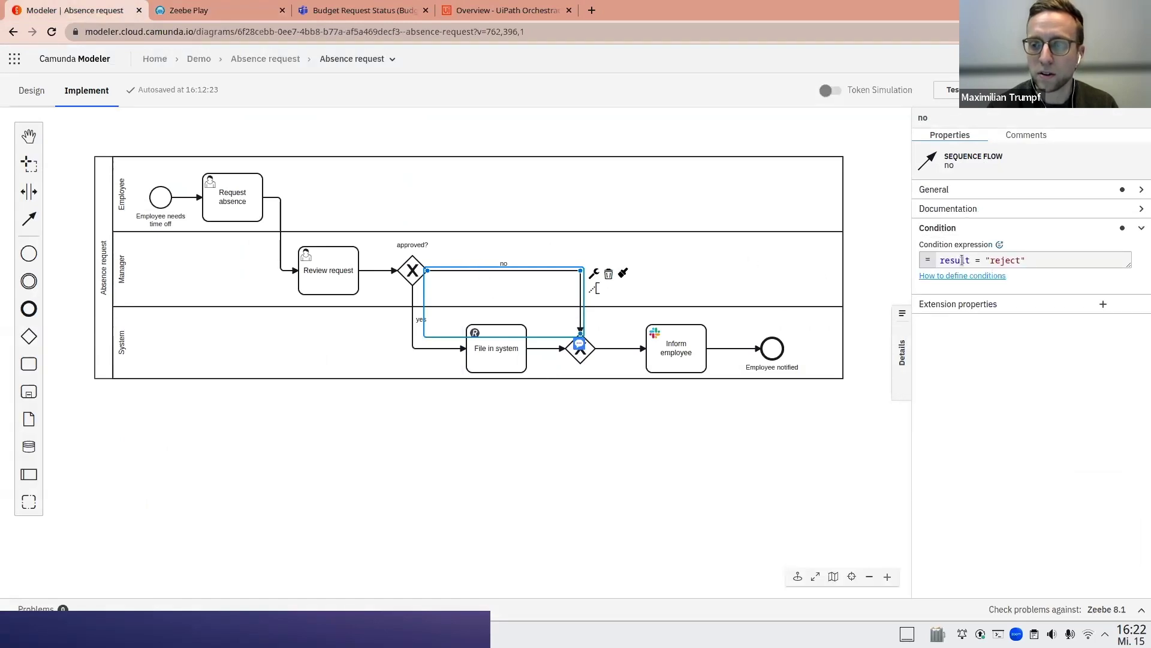
{"action": "left_click", "coordinate": [1018, 261]}
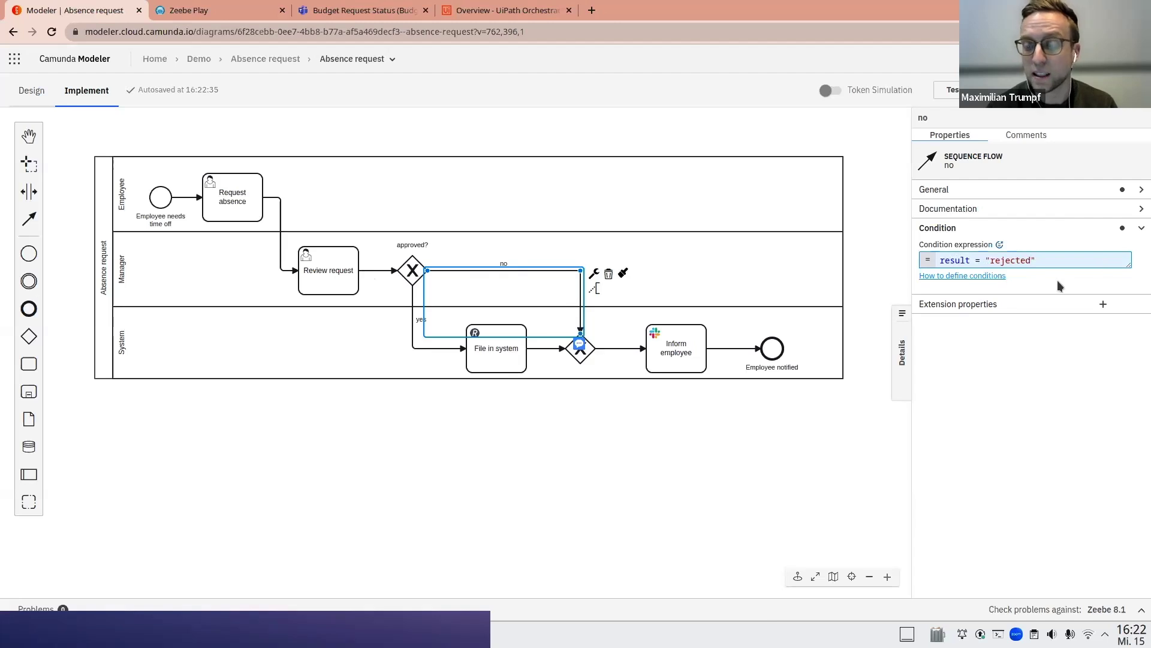
{"action": "left_click", "coordinate": [675, 443]}
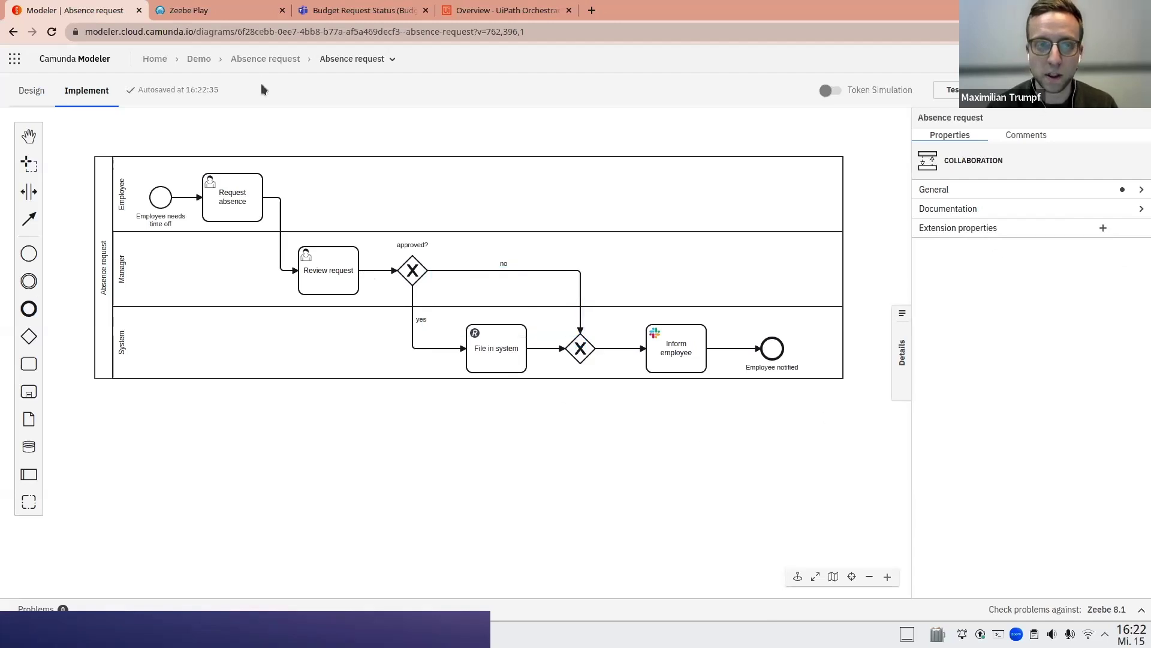
{"action": "left_click", "coordinate": [282, 11]}
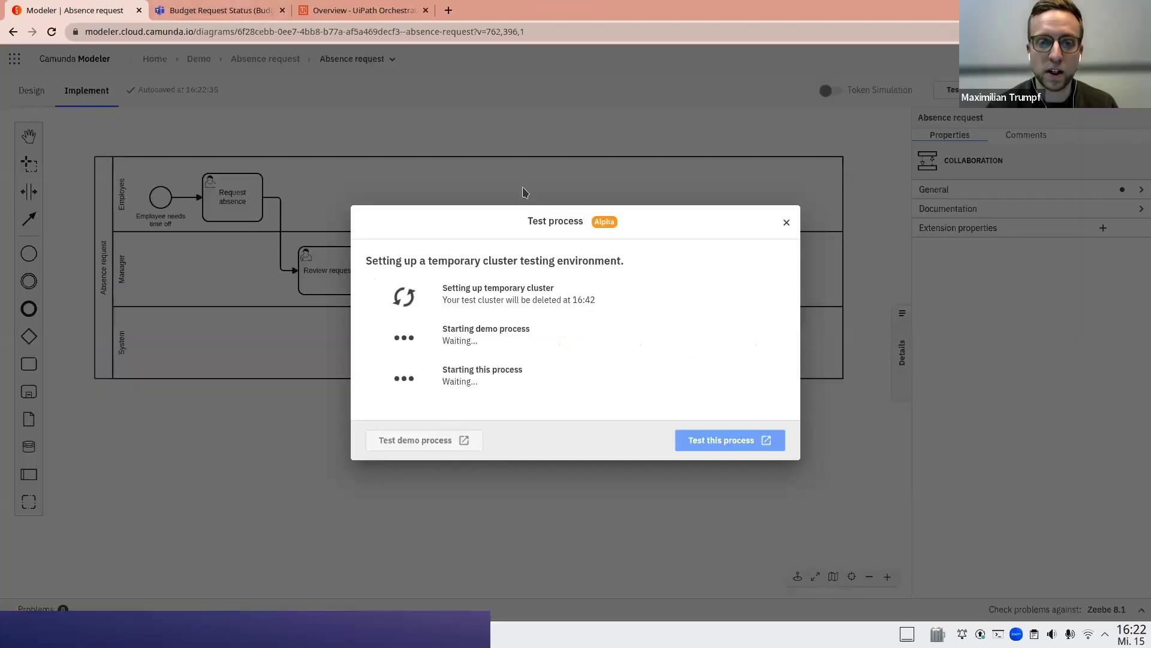
- Start a fresh test instance and submit the holiday absence request for 2023-02-20 to 2023-02-24
{"action": "left_click", "coordinate": [947, 89]}
{"action": "left_click", "coordinate": [700, 433]}
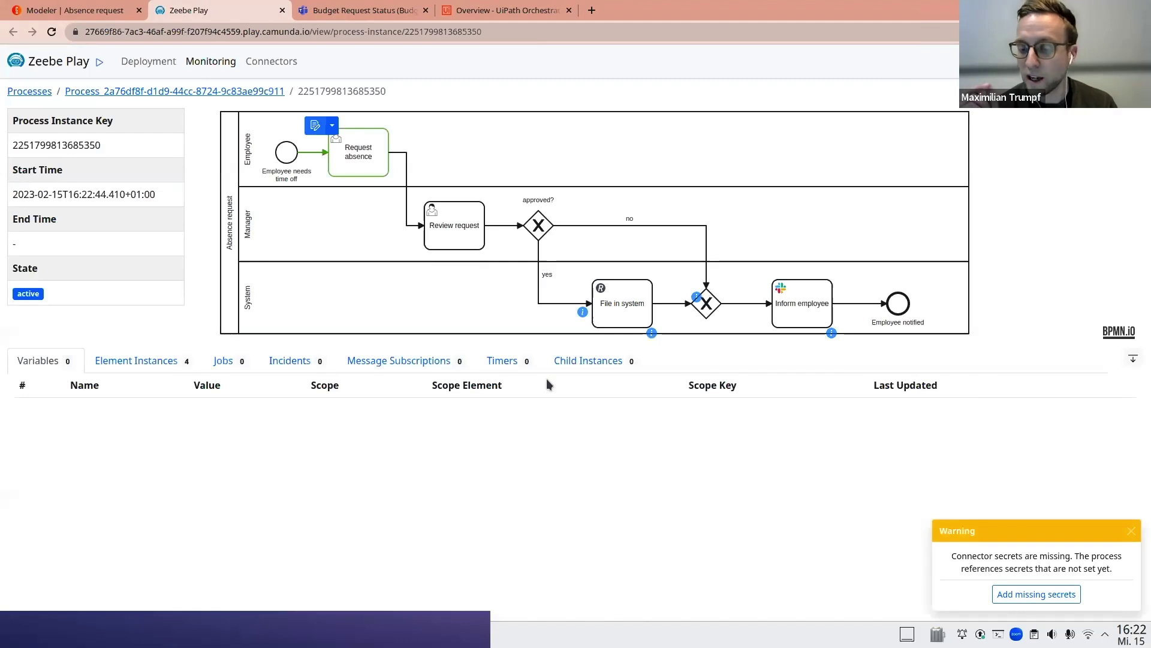
{"action": "left_click", "coordinate": [315, 125]}
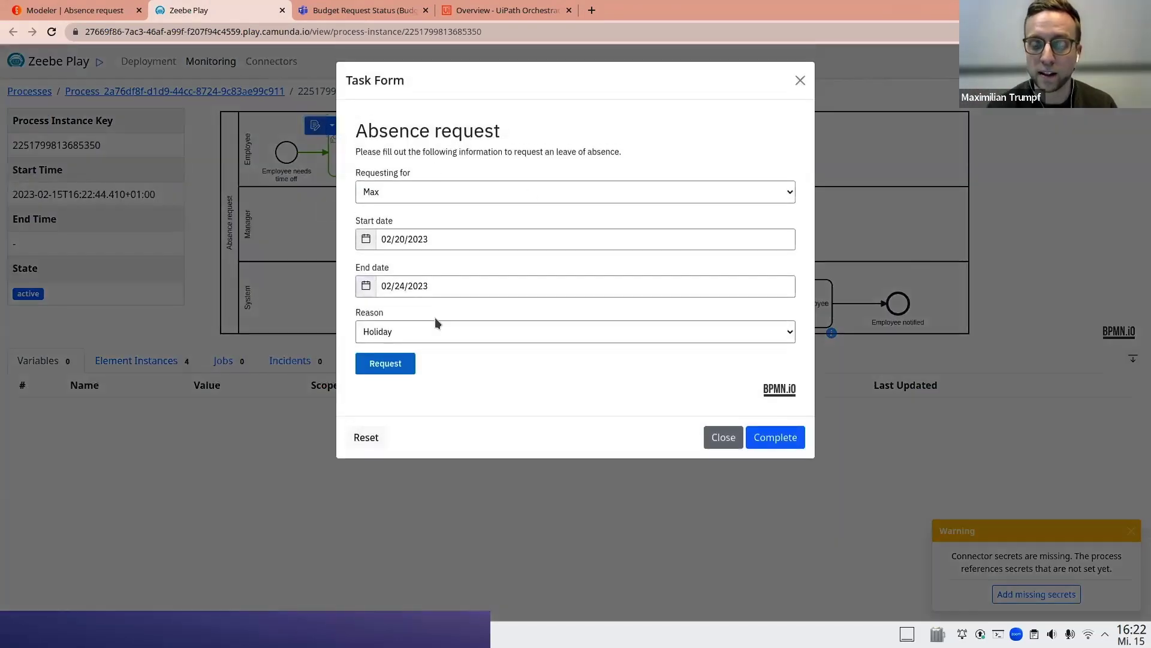
{"action": "left_click", "coordinate": [396, 364]}
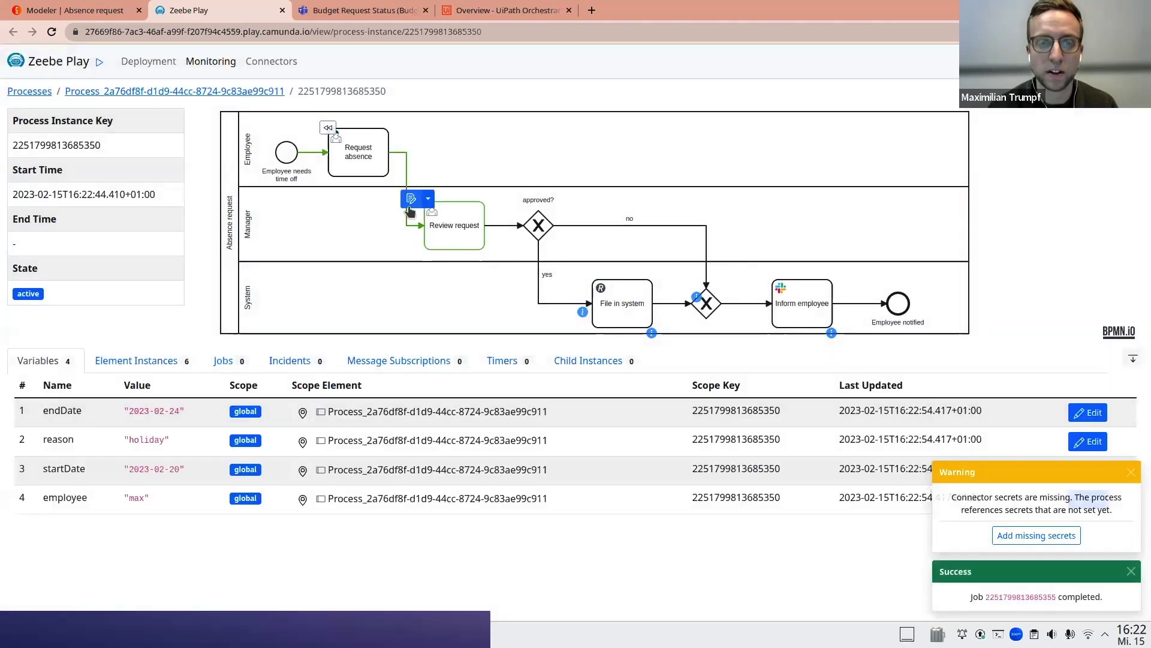
{"action": "left_click", "coordinate": [411, 199]}
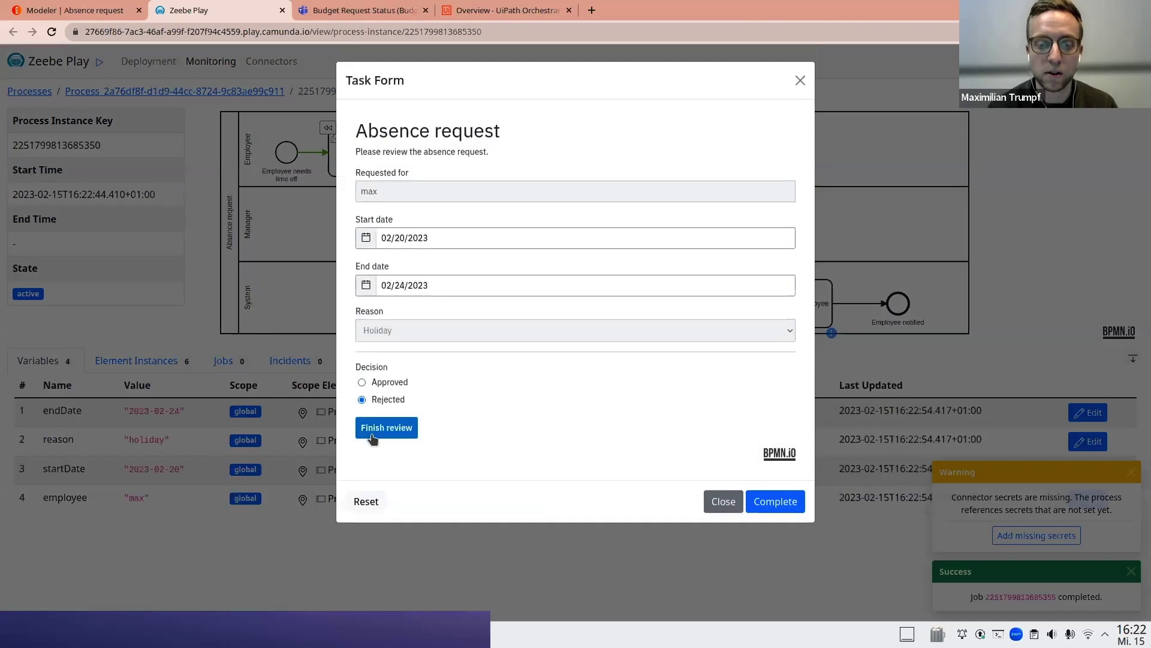
- Finish the review as Rejected and scroll to check the stored result variable
{"action": "left_click", "coordinate": [379, 427]}
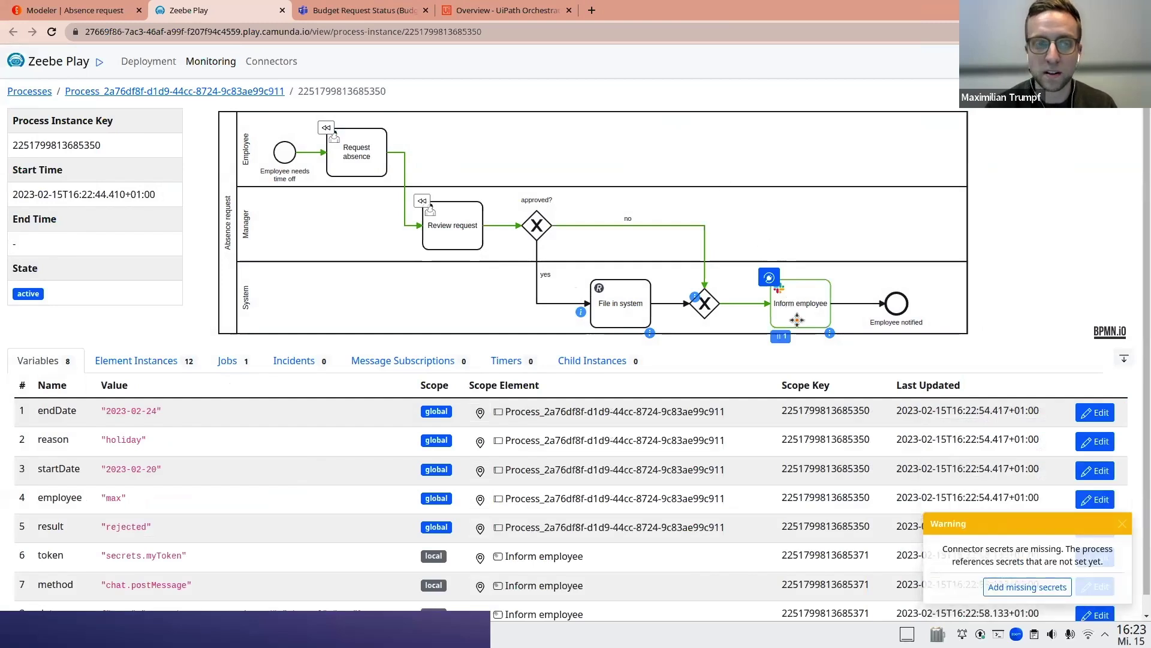
{"action": "scroll", "coordinate": [797, 320], "scroll_direction": "down", "scroll_amount": 1}
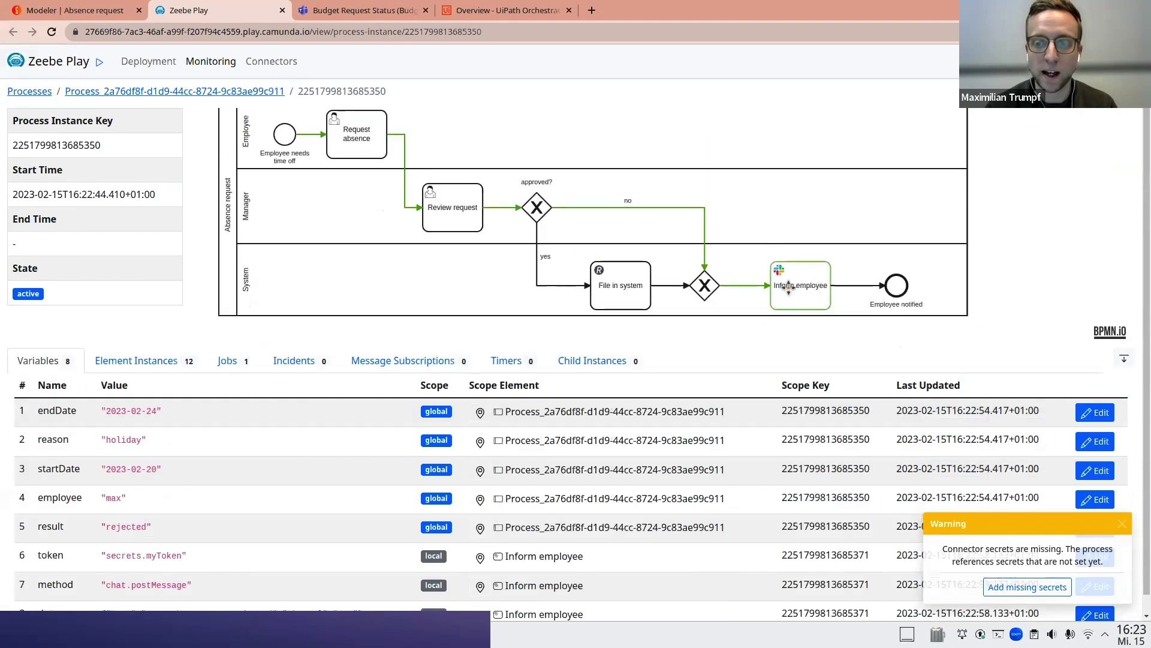
{"action": "left_click", "coordinate": [52, 11]}
- Inspect Inform employee's Authentication settings, selecting 'secrets' in the secrets.myToken OAuth Token
{"action": "left_click", "coordinate": [788, 224]}
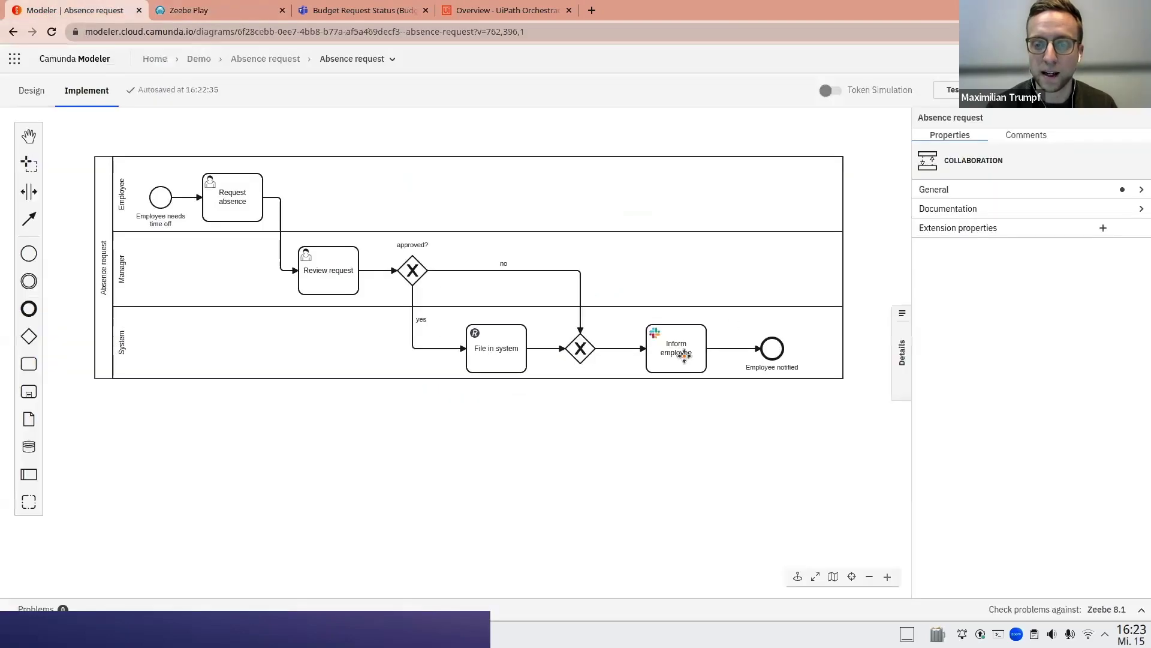
{"action": "left_click", "coordinate": [684, 354]}
{"action": "left_click", "coordinate": [966, 293]}
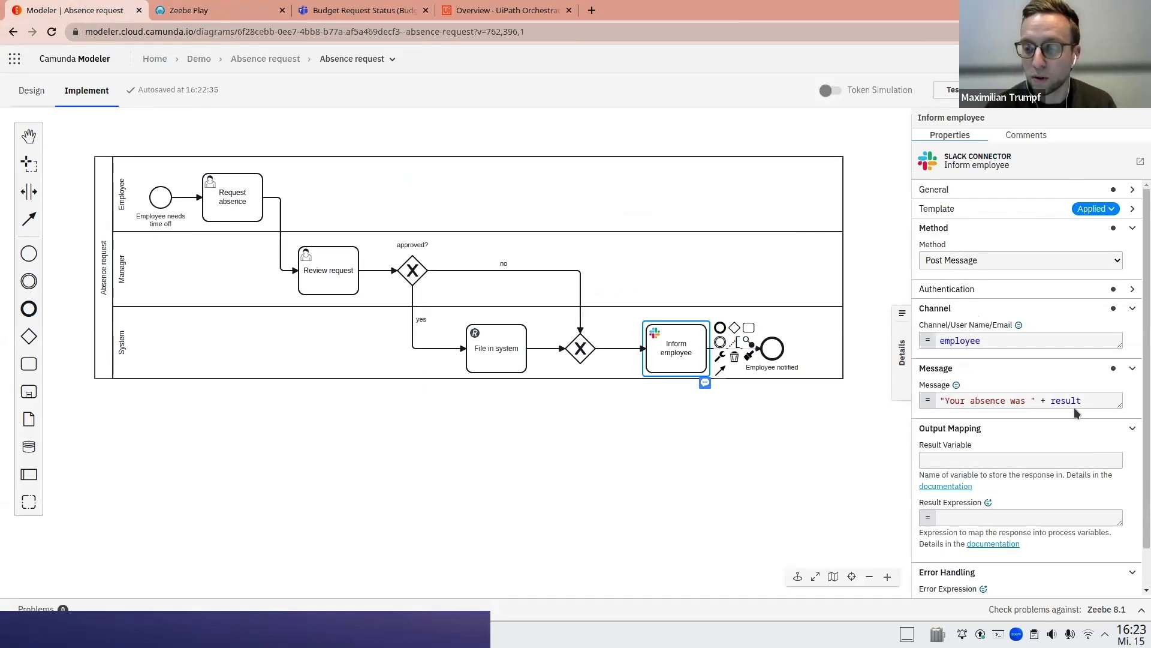
{"action": "left_click", "coordinate": [961, 292]}
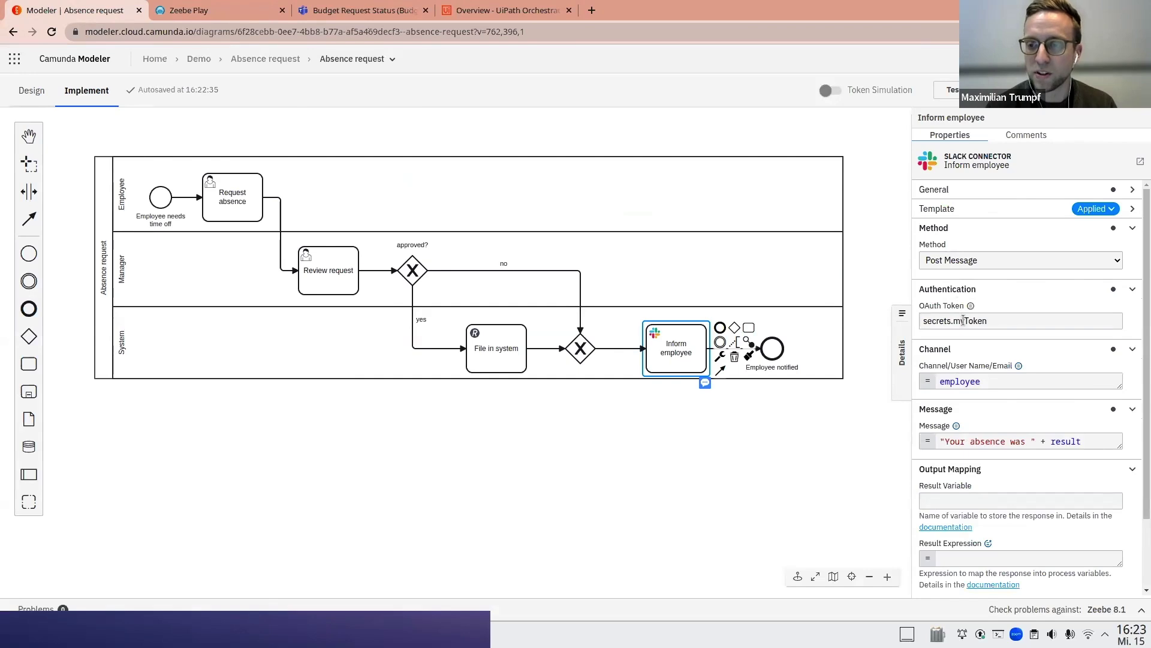
{"action": "left_click_drag", "start_coordinate": [1003, 323], "coordinate": [915, 323]}
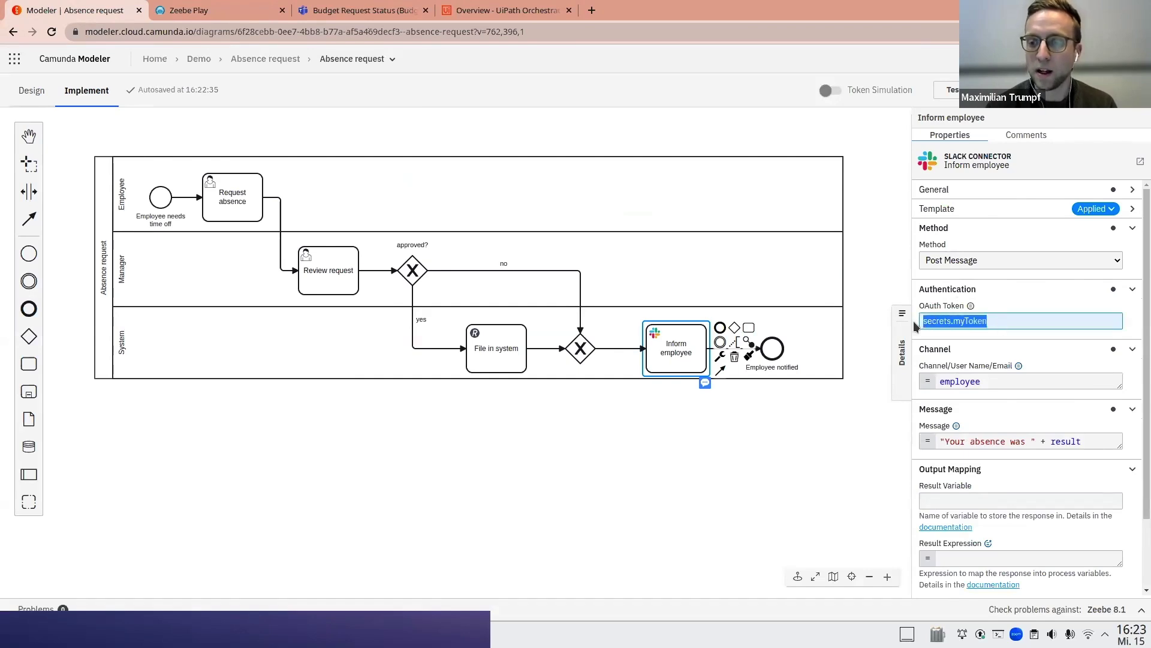
{"action": "double_click", "coordinate": [950, 319]}
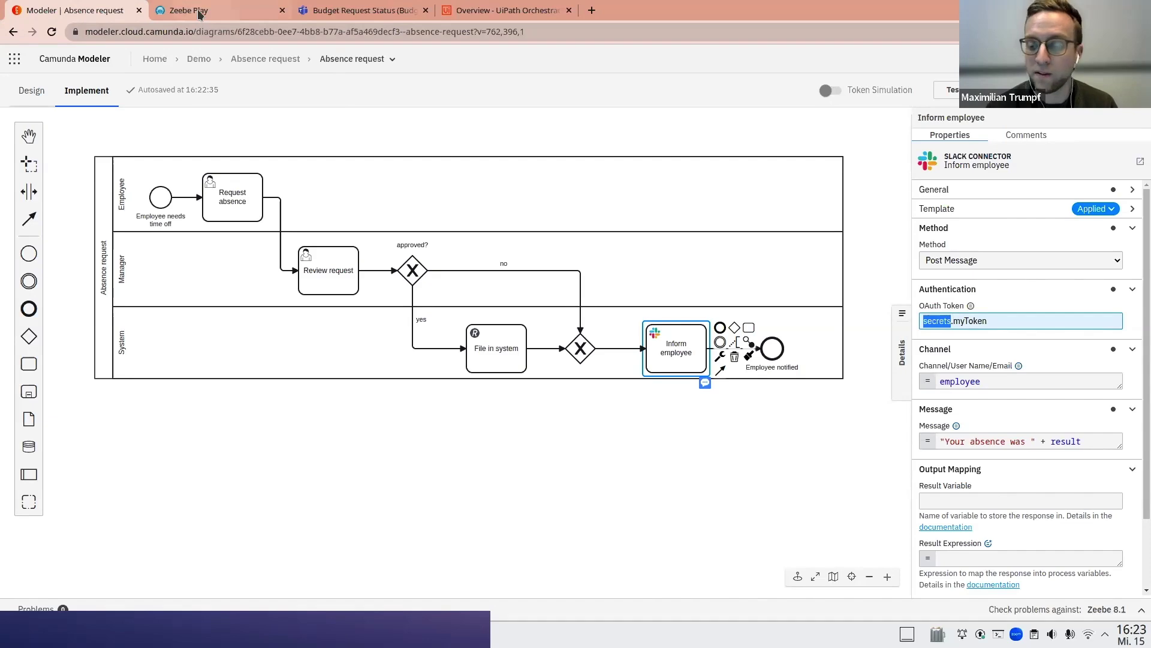
{"action": "mouse_move", "coordinate": [200, 13]}
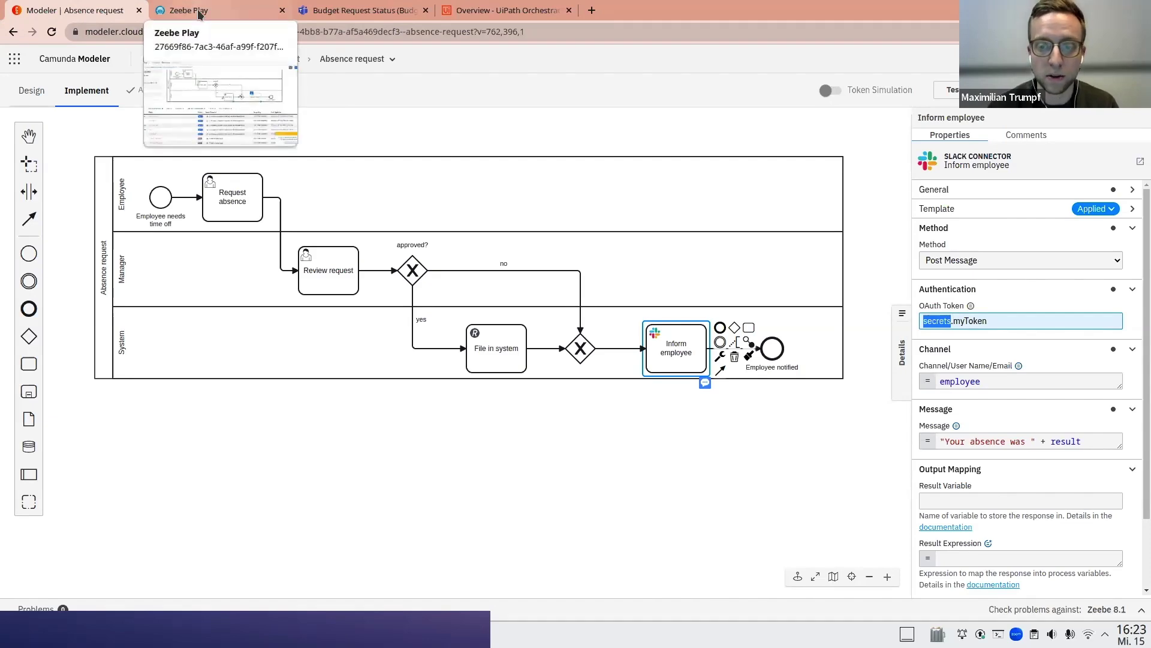
{"action": "left_click", "coordinate": [200, 13]}
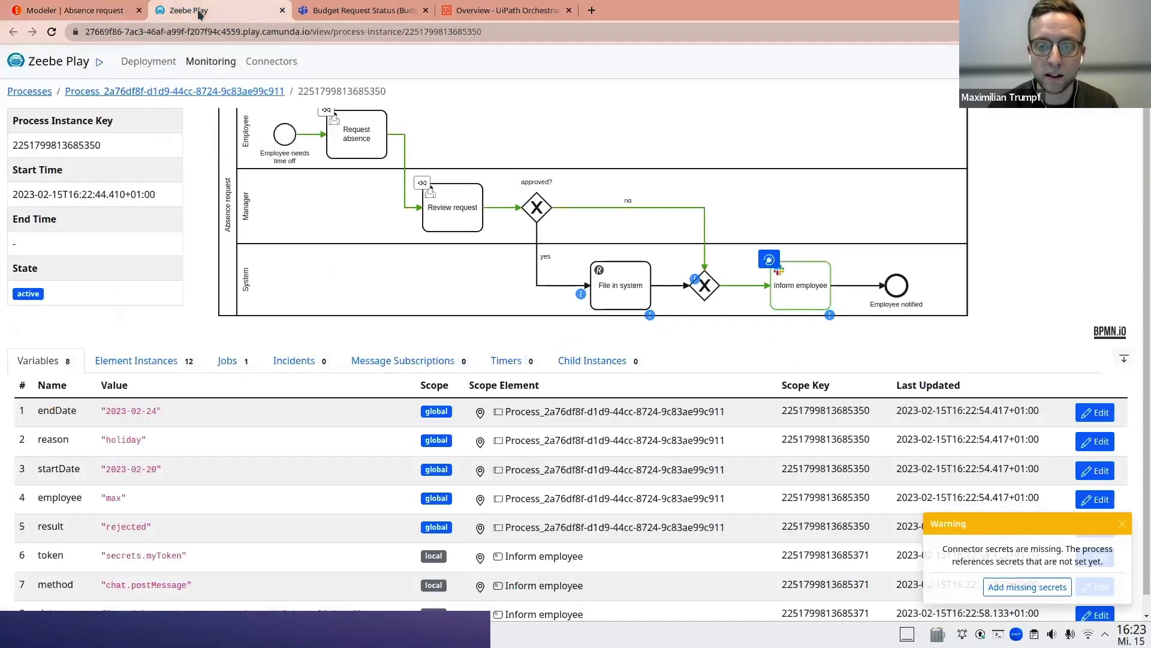
- Replace the myToken secret's ENTER_YOUR_SECRET placeholder with a real value and update it
{"action": "left_click", "coordinate": [1007, 595]}
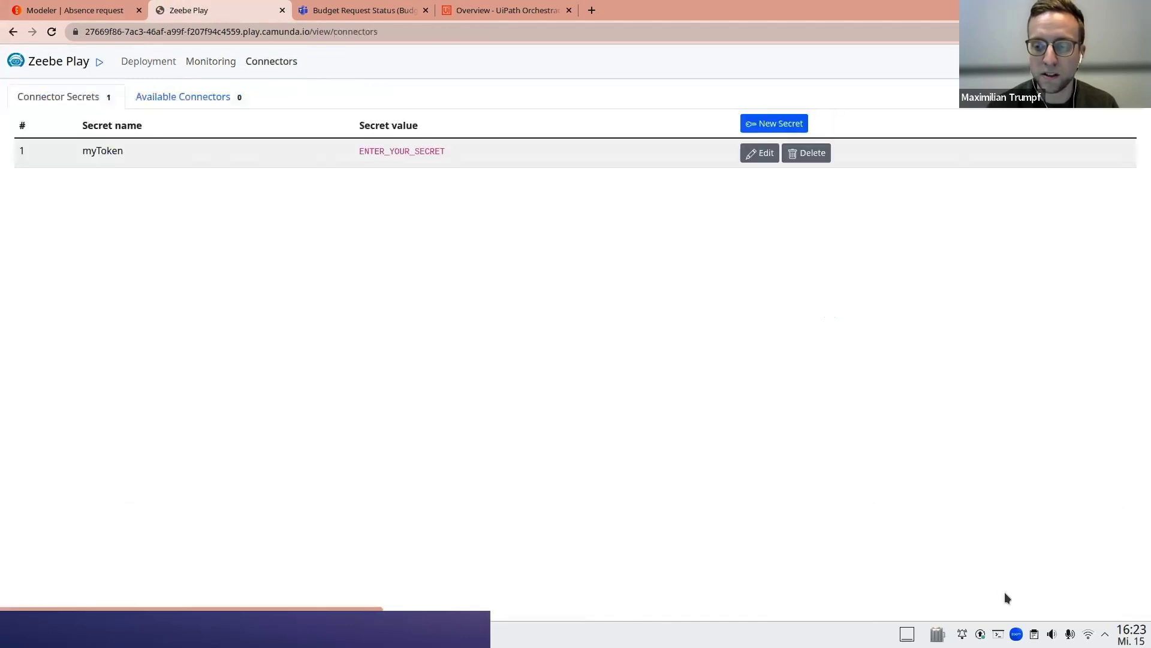
{"action": "double_click", "coordinate": [99, 151]}
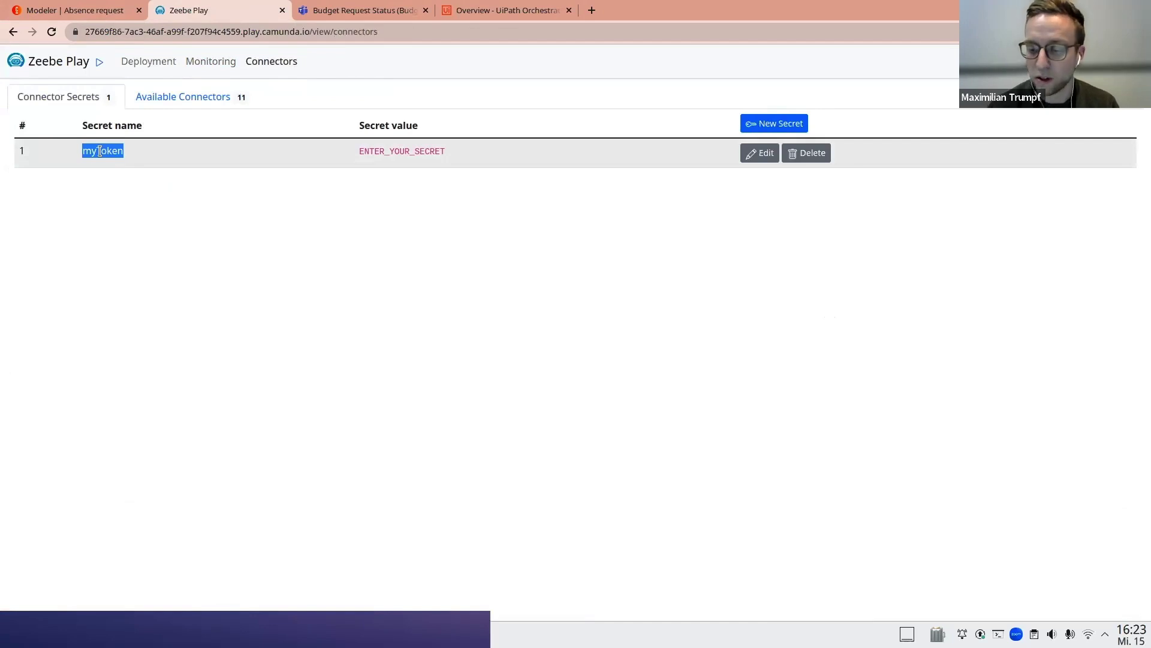
{"action": "left_click", "coordinate": [760, 153]}
{"action": "left_click_drag", "start_coordinate": [555, 191], "coordinate": [331, 187]}
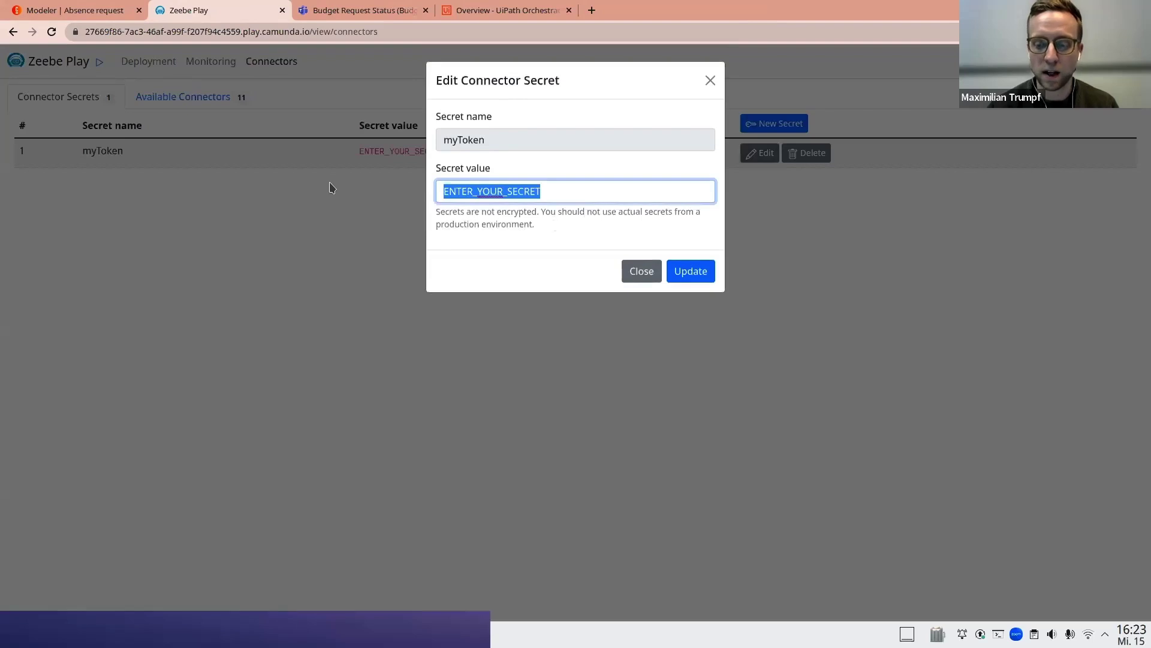
{"action": "type", "text": "my"}
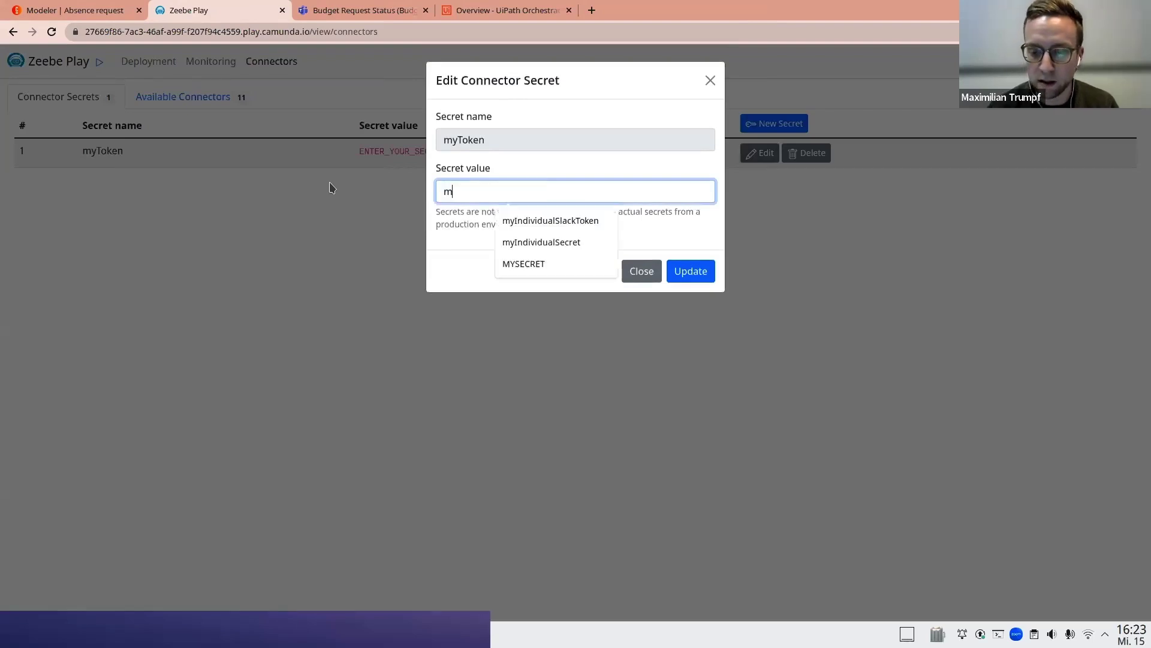
{"action": "key", "text": "Down"}
{"action": "key", "text": "Down"}
{"action": "key", "text": "Return"}
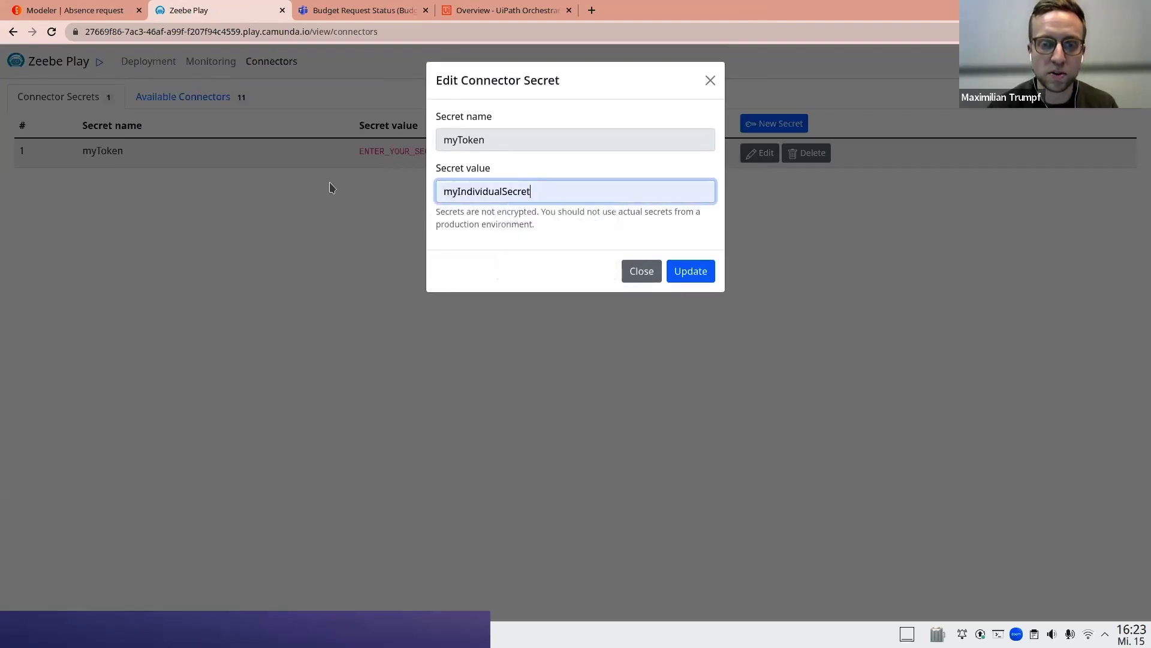
{"action": "left_click", "coordinate": [684, 271]}
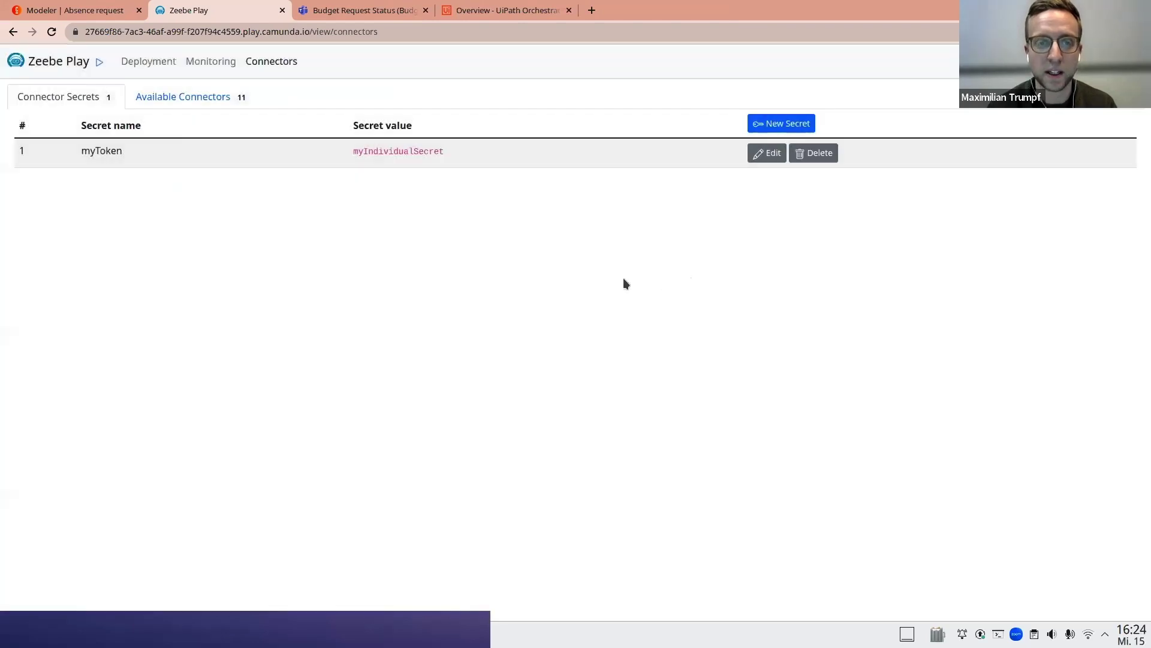
{"action": "left_click", "coordinate": [199, 64]}
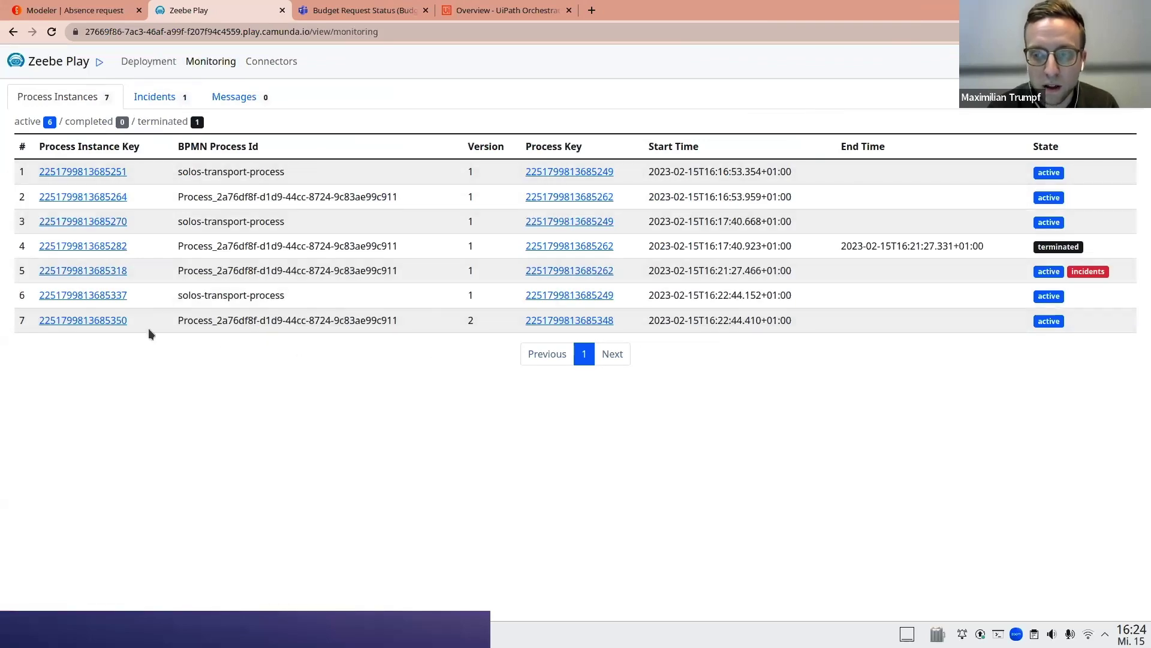
- Open the newest instance and resolve its invalid_auth incident on Inform employee
{"action": "left_click", "coordinate": [95, 322]}
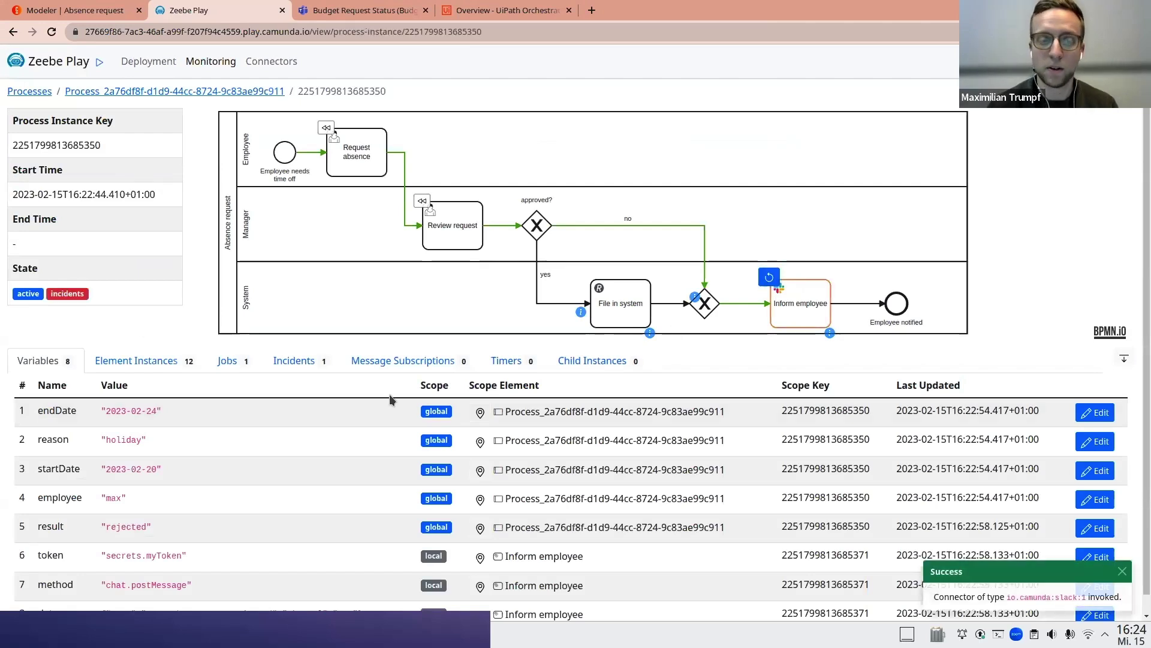
{"action": "left_click", "coordinate": [300, 361]}
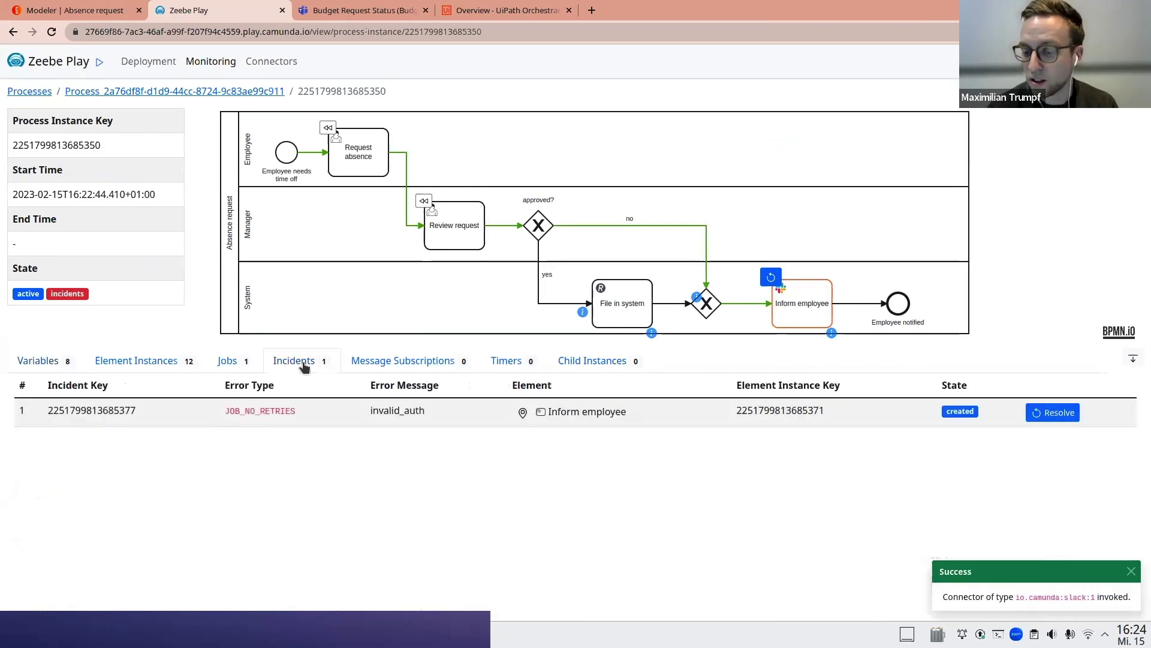
{"action": "double_click", "coordinate": [406, 412]}
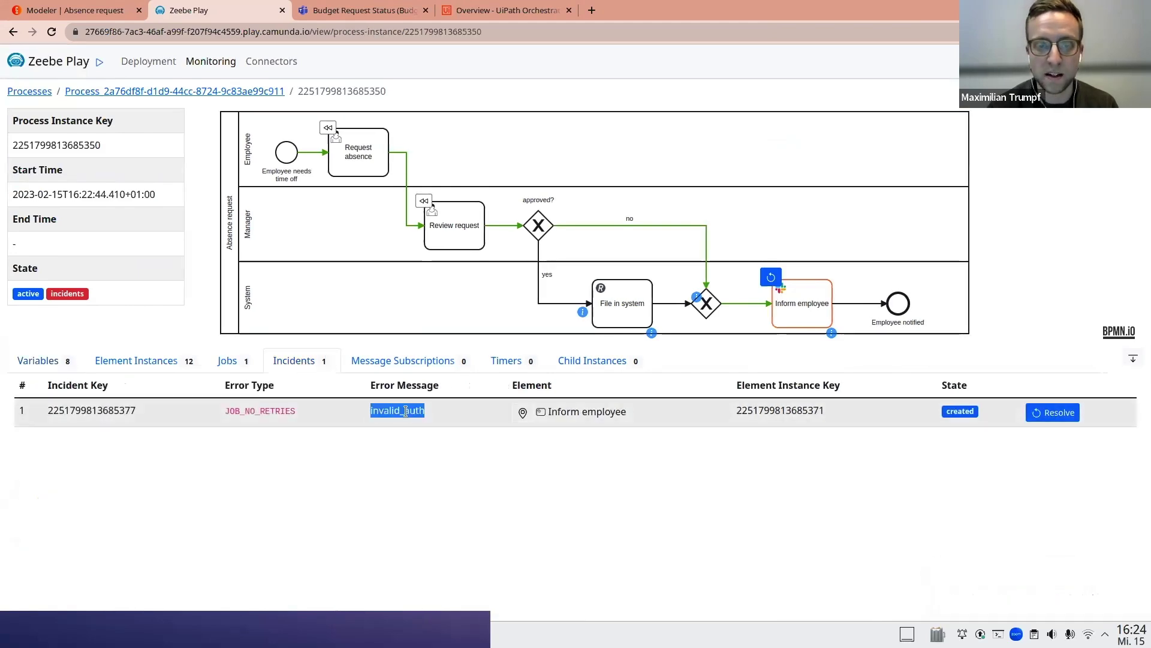
{"action": "left_click", "coordinate": [1053, 414]}
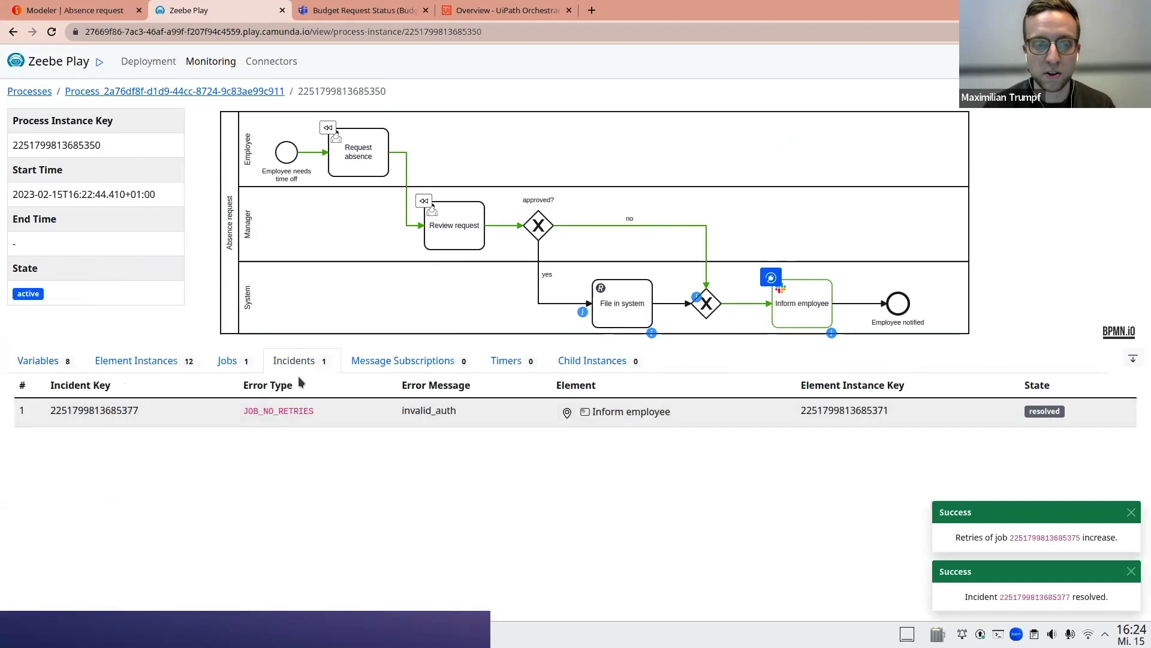
- Complete the pending Inform employee job with no variables, finishing the instance
{"action": "left_click", "coordinate": [259, 371]}
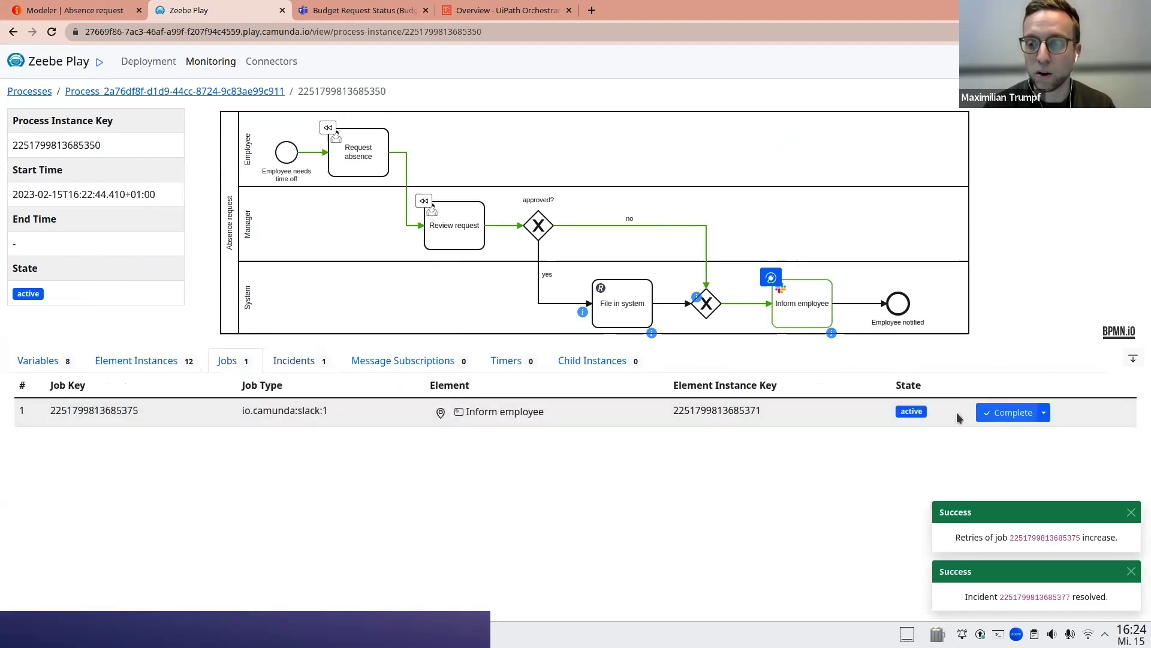
{"action": "left_click", "coordinate": [1000, 418]}
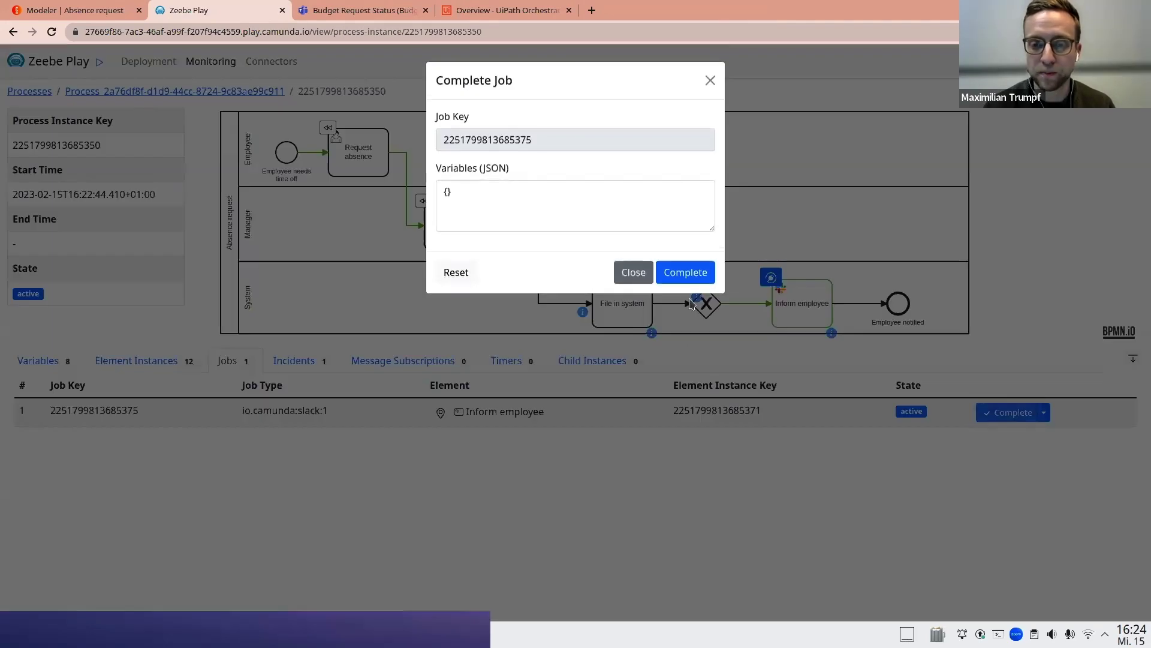
{"action": "left_click", "coordinate": [690, 272]}
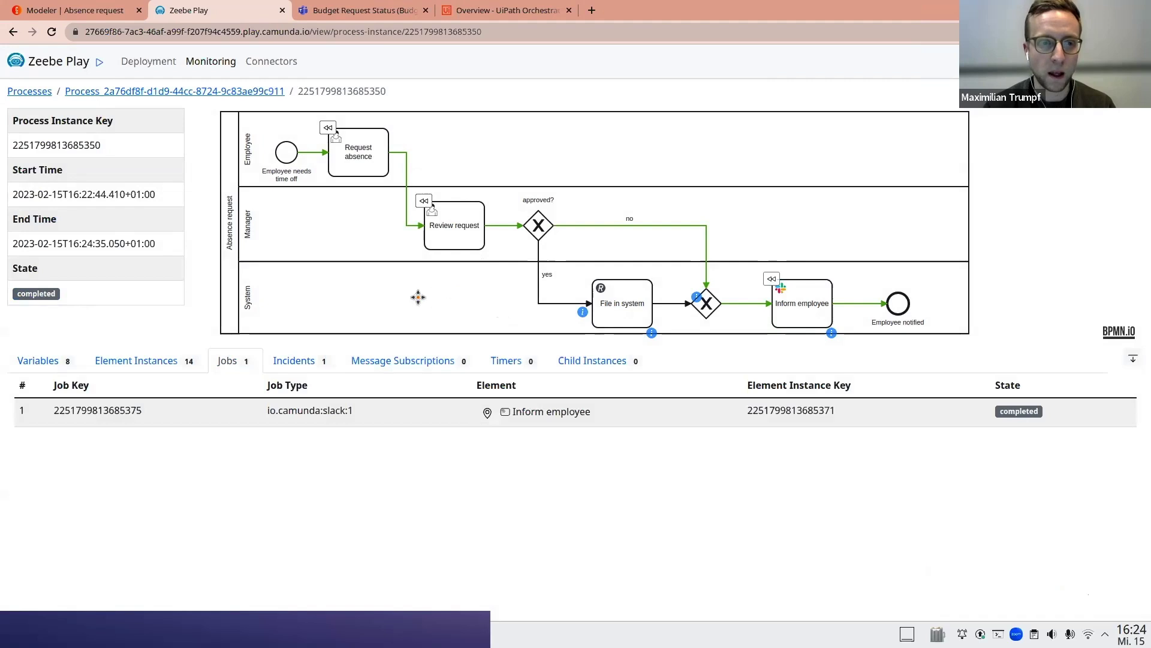
{"action": "left_click", "coordinate": [69, 10]}
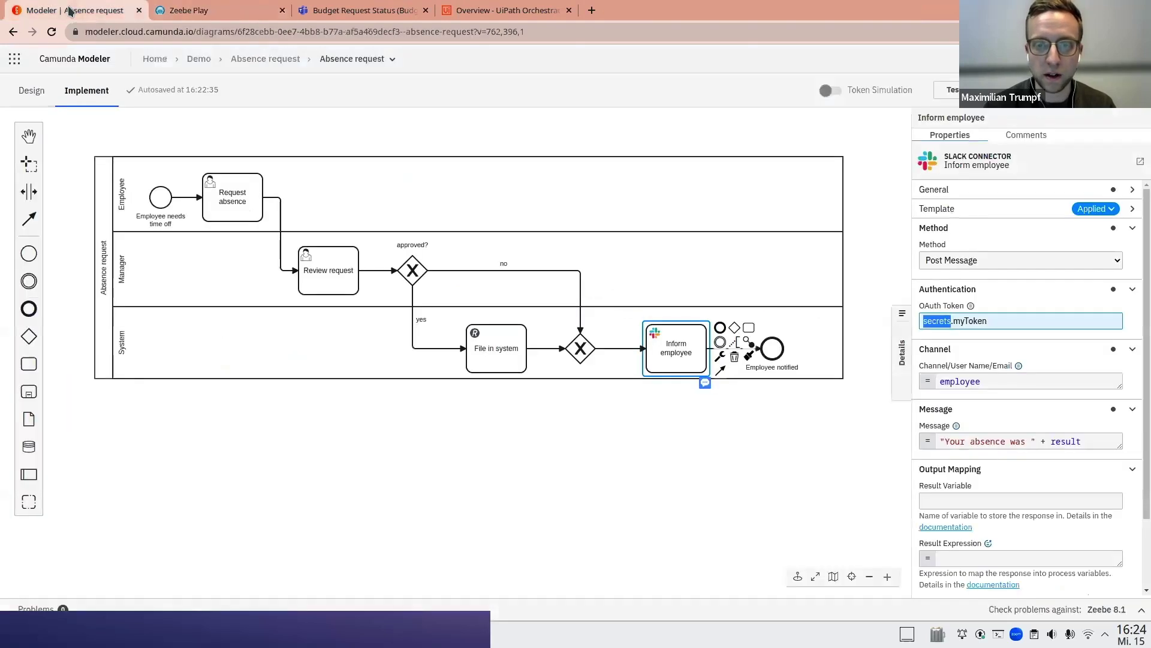
{"action": "left_click", "coordinate": [215, 9]}
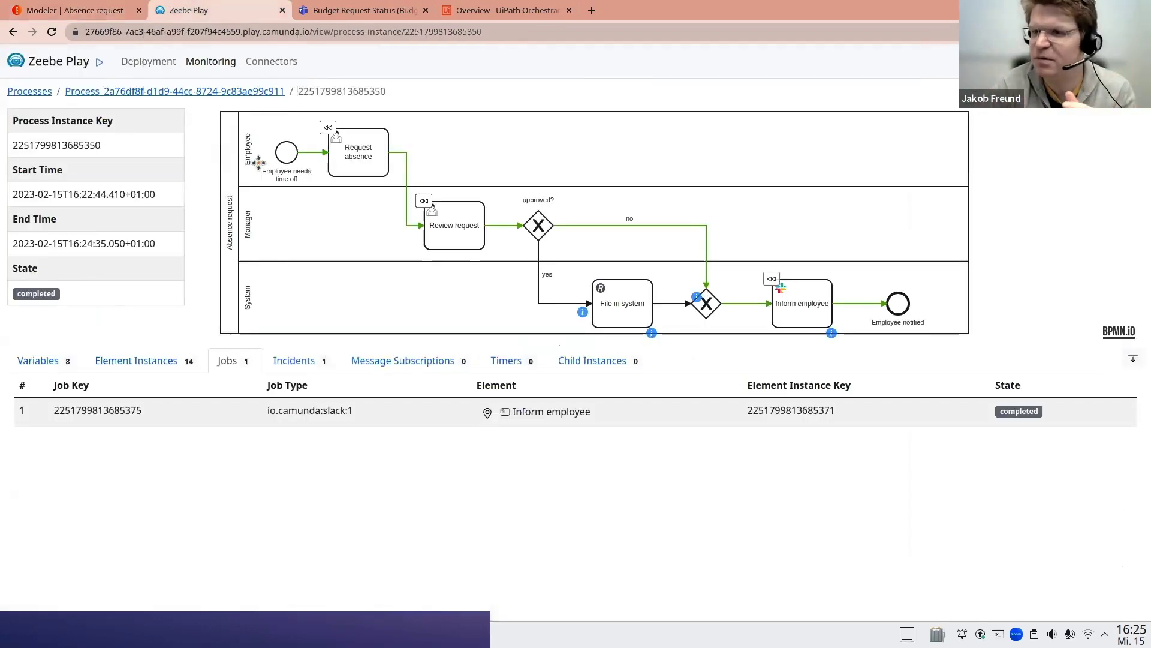